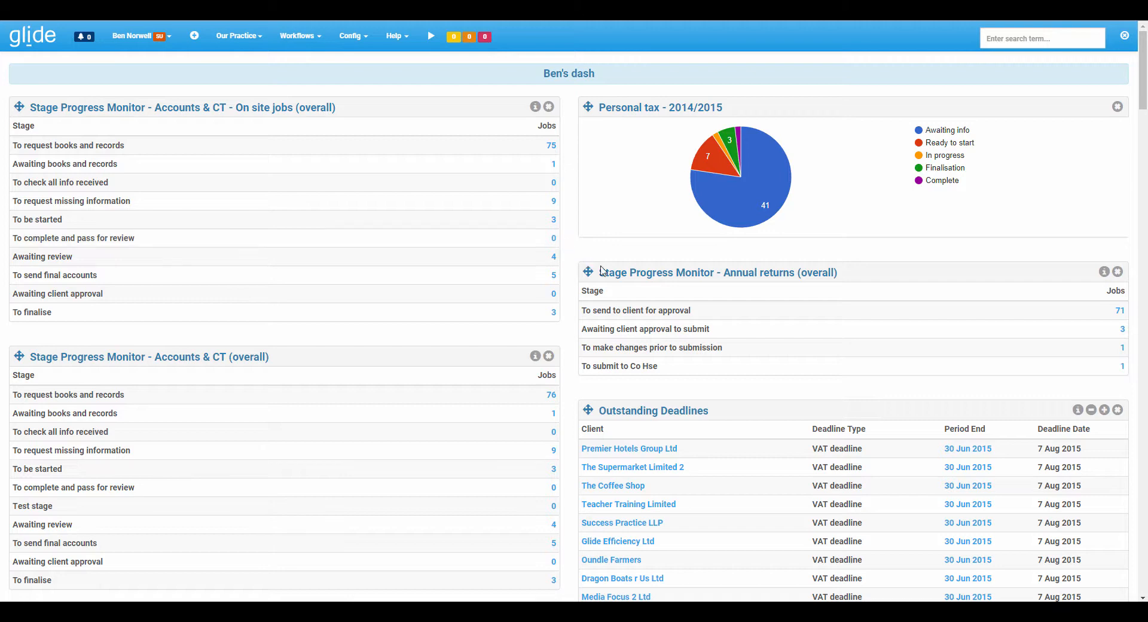
# Browse the available dashboard widgets down to the Annual returns progress monitors and close the list without adding one
pyautogui.moveTo(629, 272); pyautogui.dragTo(716, 272)
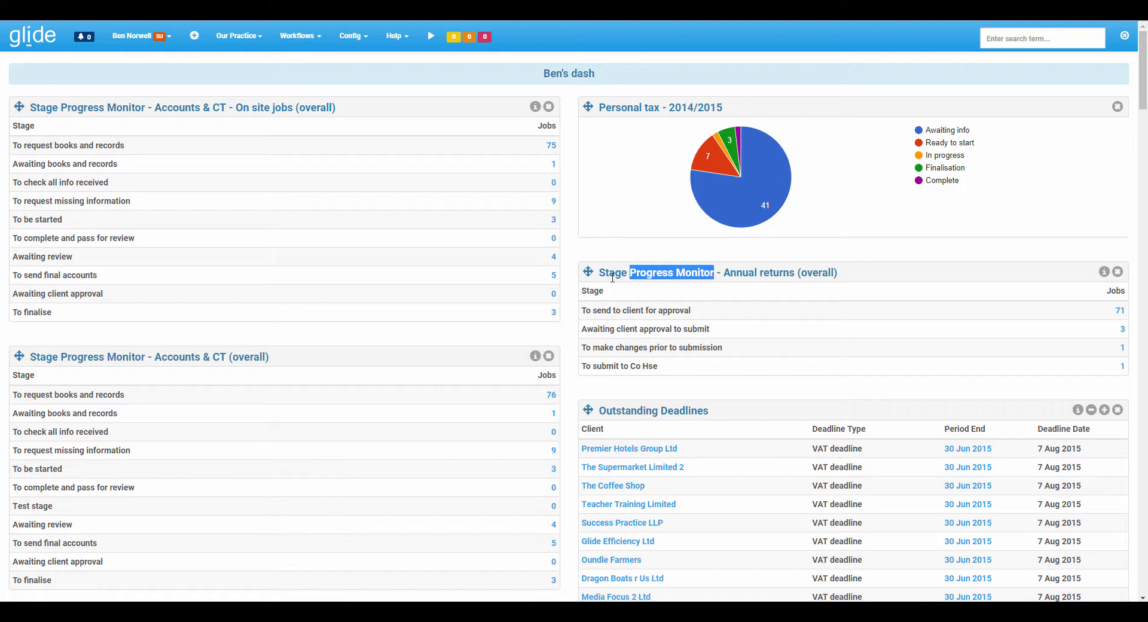
pyautogui.moveTo(599, 272); pyautogui.dragTo(625, 270)
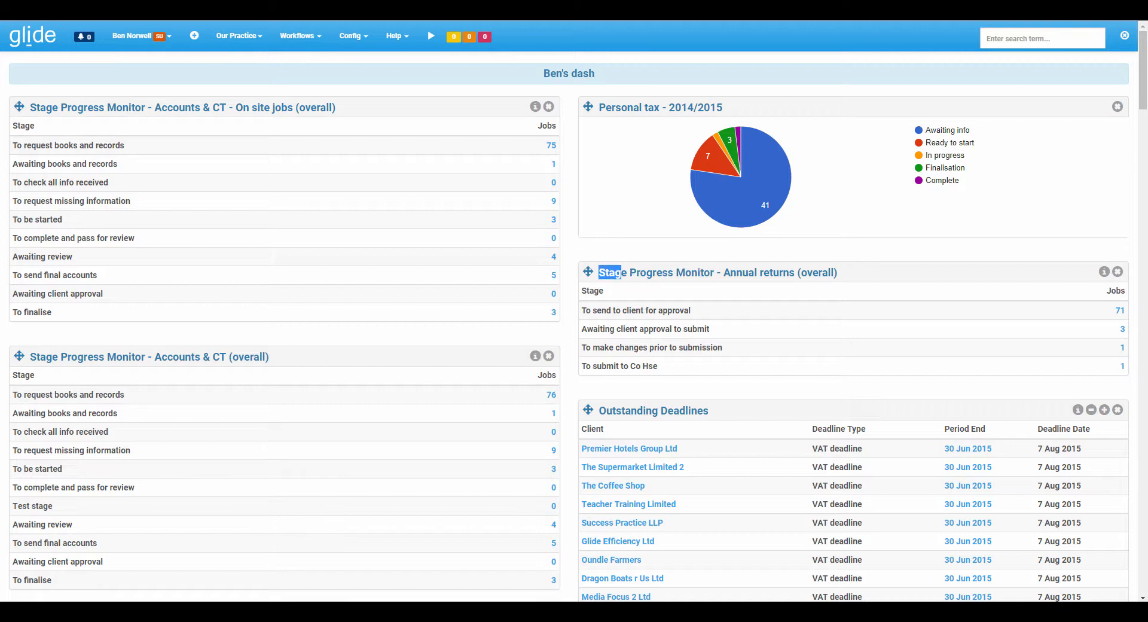
pyautogui.click(193, 37)
pyautogui.click(443, 121)
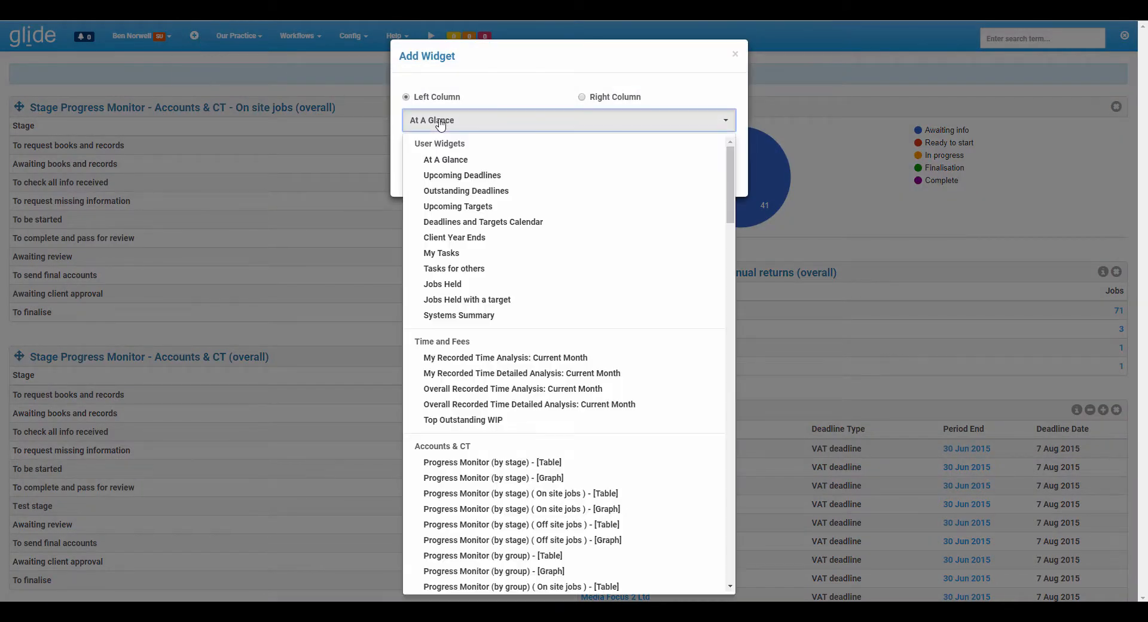
pyautogui.scroll(-2, 545, 304)
pyautogui.scroll(-10, 547, 306)
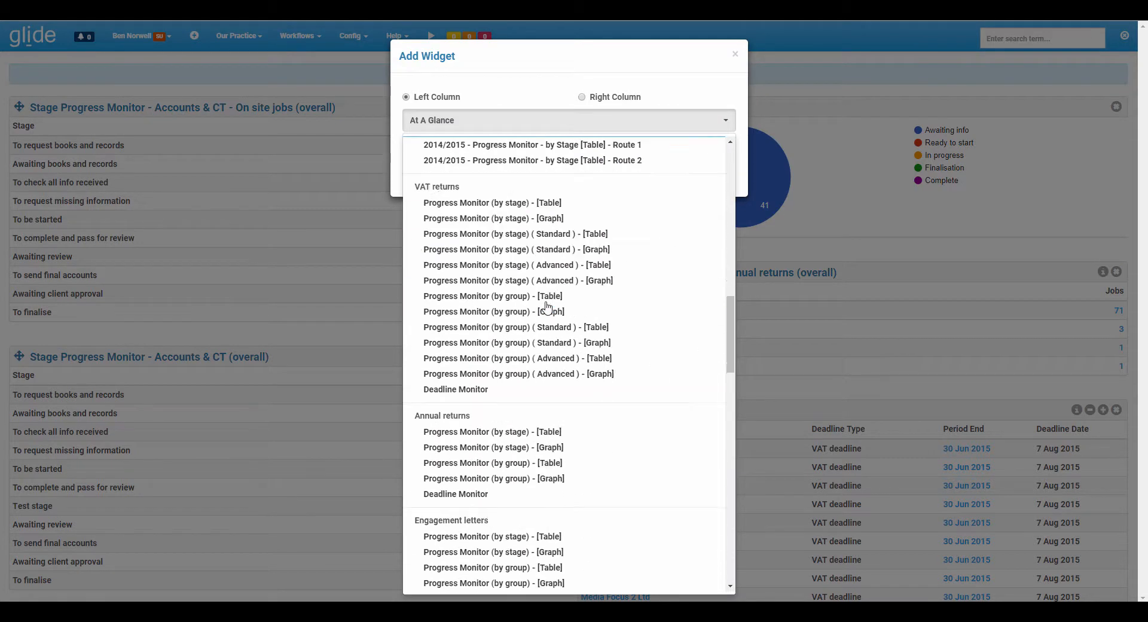
pyautogui.scroll(-2, 547, 307)
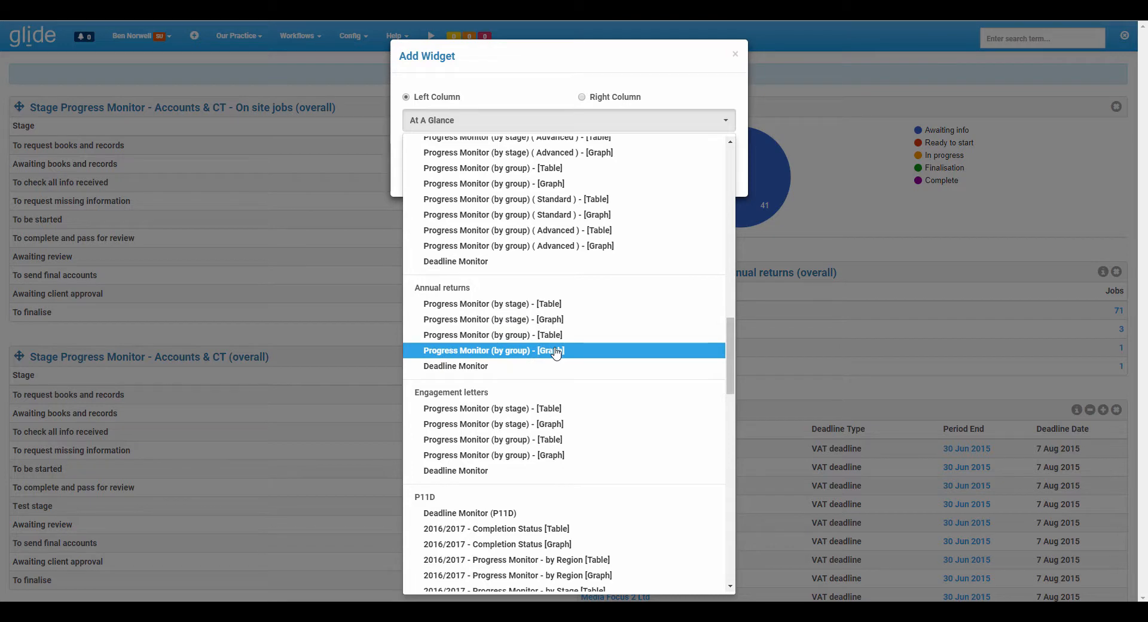
pyautogui.click(547, 304)
pyautogui.click(735, 54)
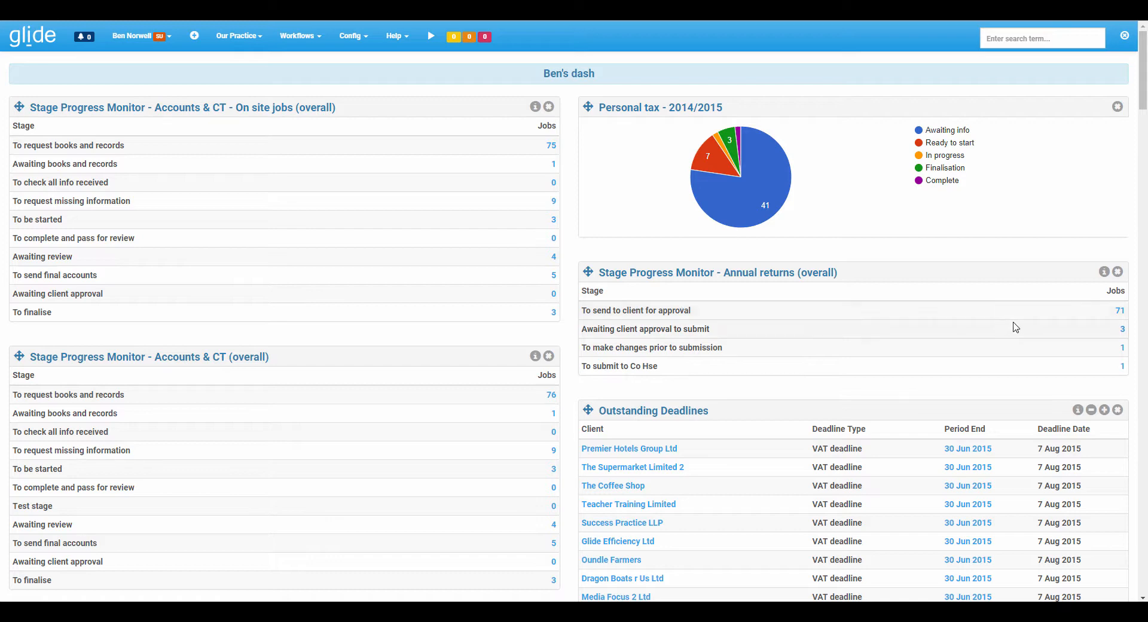
# List the Annual returns jobs at 'To send to client for approval' and choose the 'Sent to client' road for bulk progression
pyautogui.click(1120, 312)
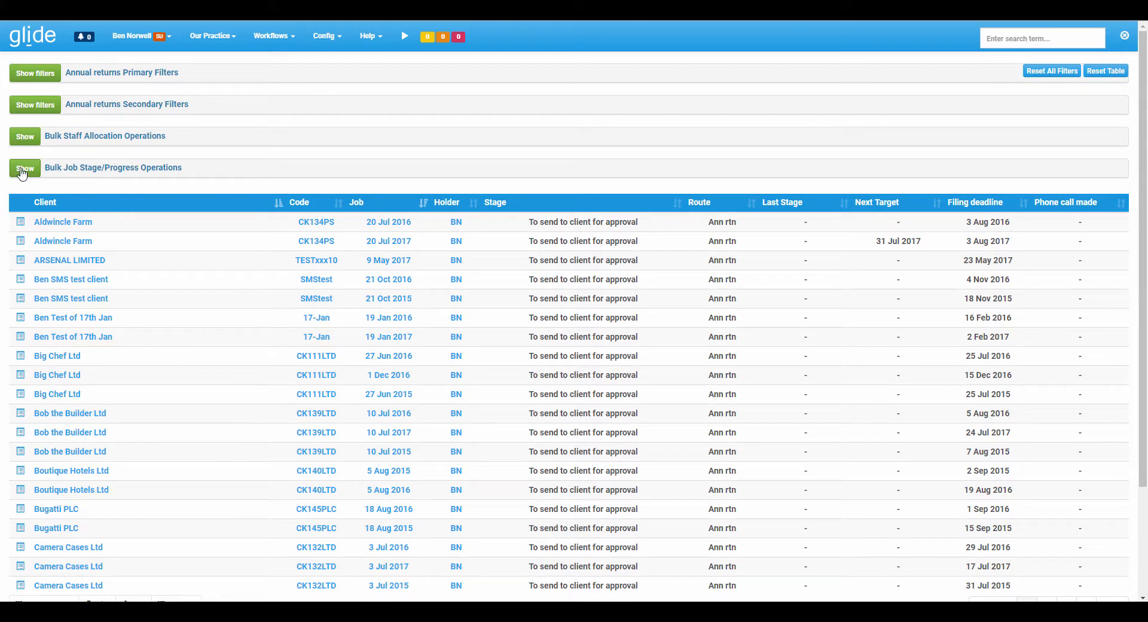
pyautogui.click(23, 171)
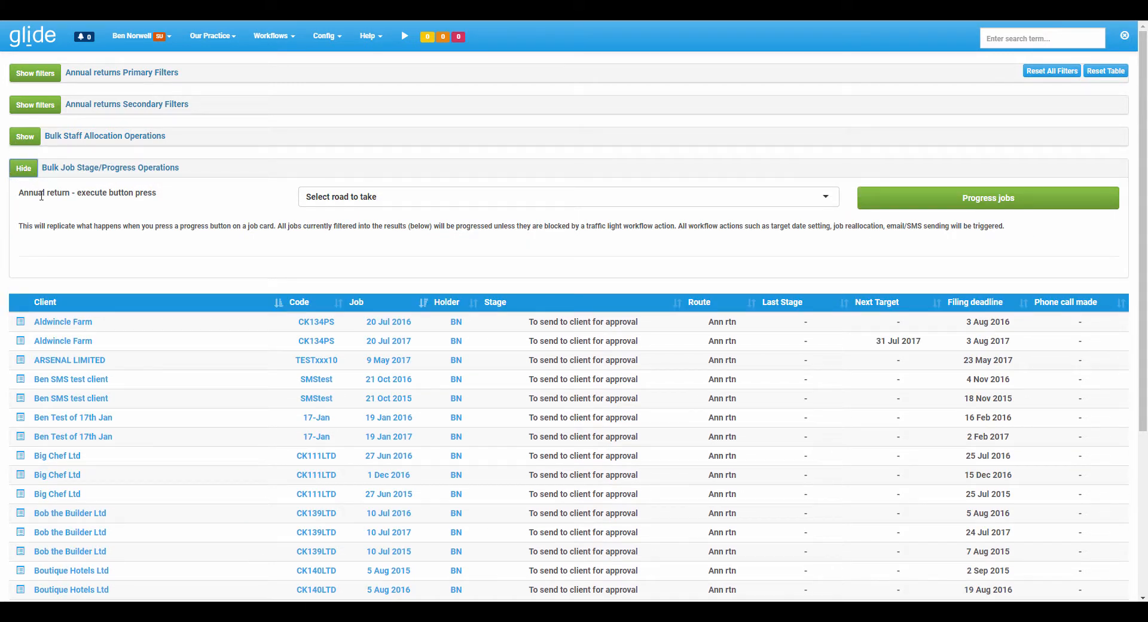
pyautogui.click(359, 200)
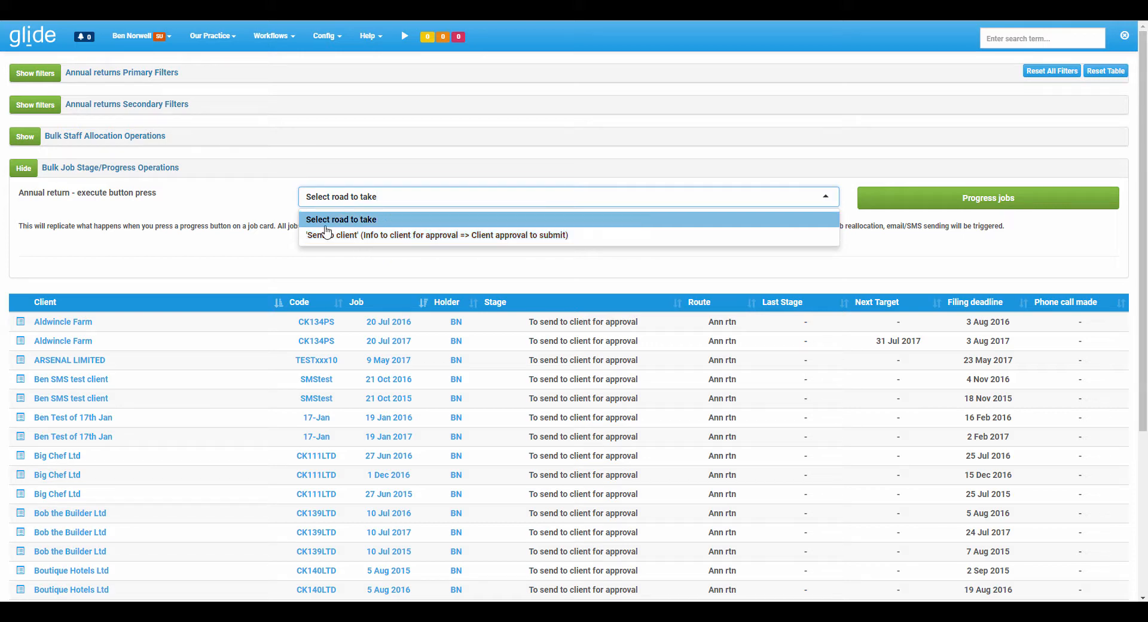
pyautogui.click(328, 238)
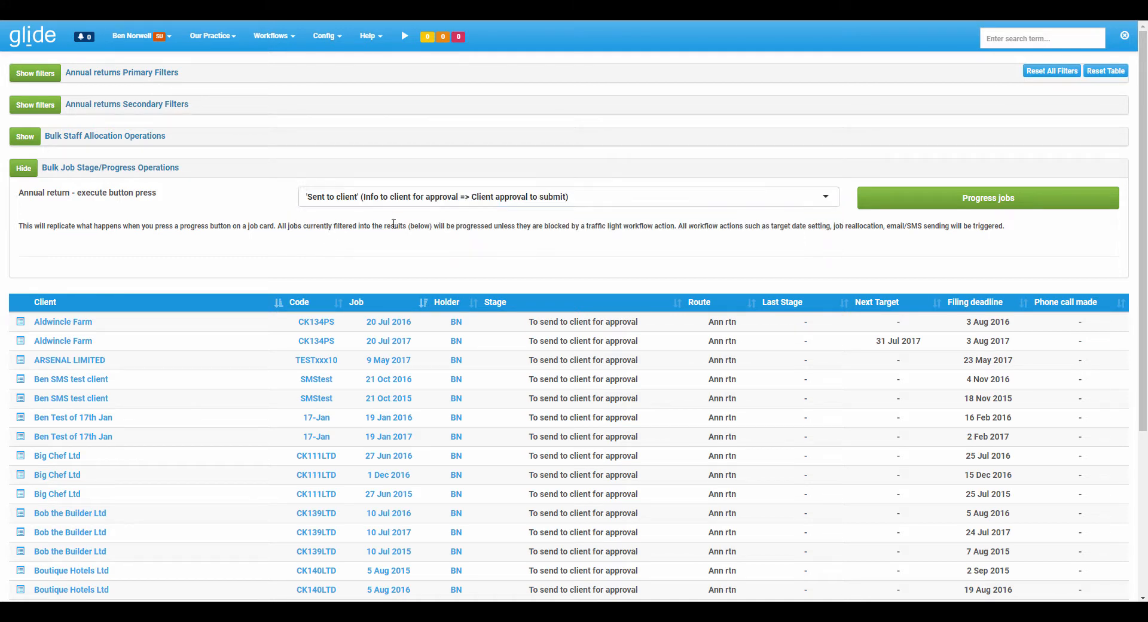
# Progress all the listed annual return jobs in bulk, confirm the move, and return to the dashboard
pyautogui.click(960, 198)
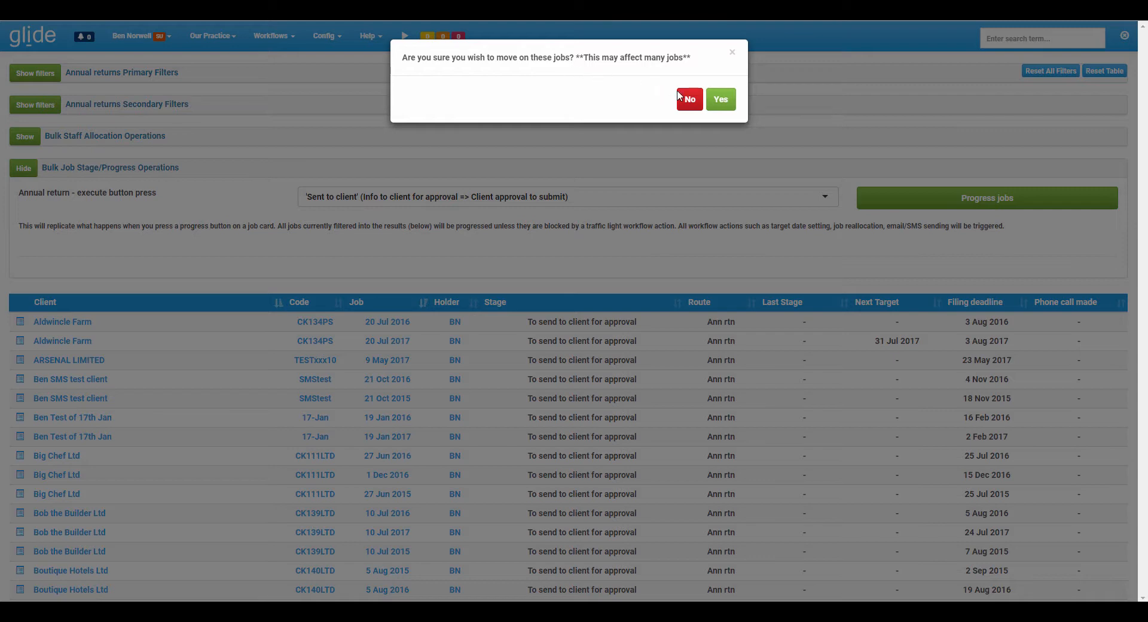
pyautogui.click(726, 102)
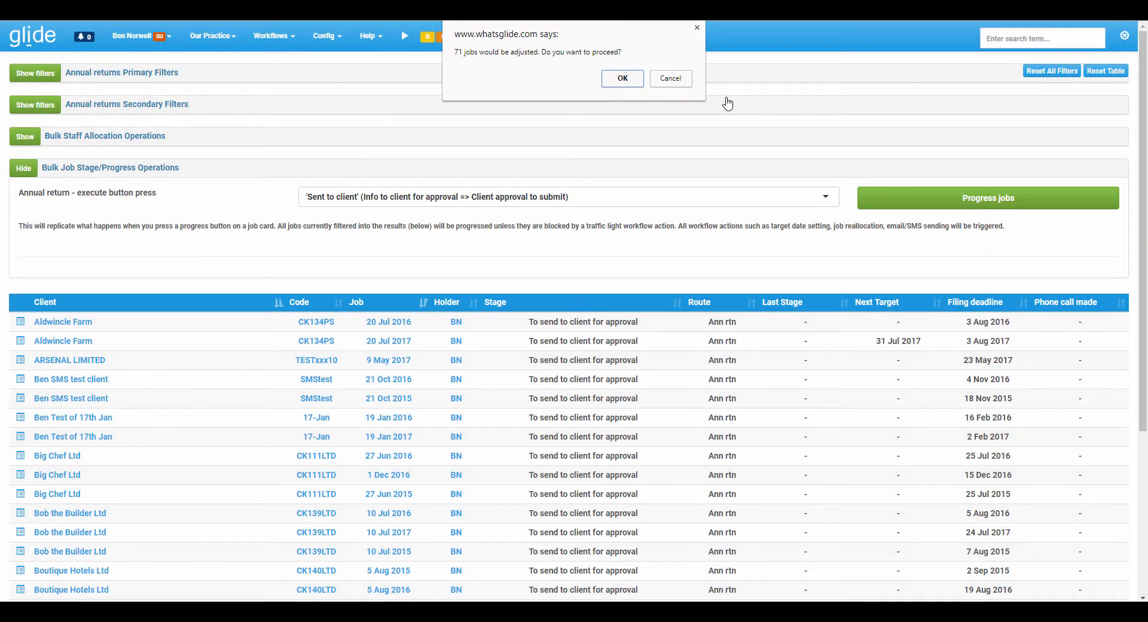
pyautogui.click(623, 78)
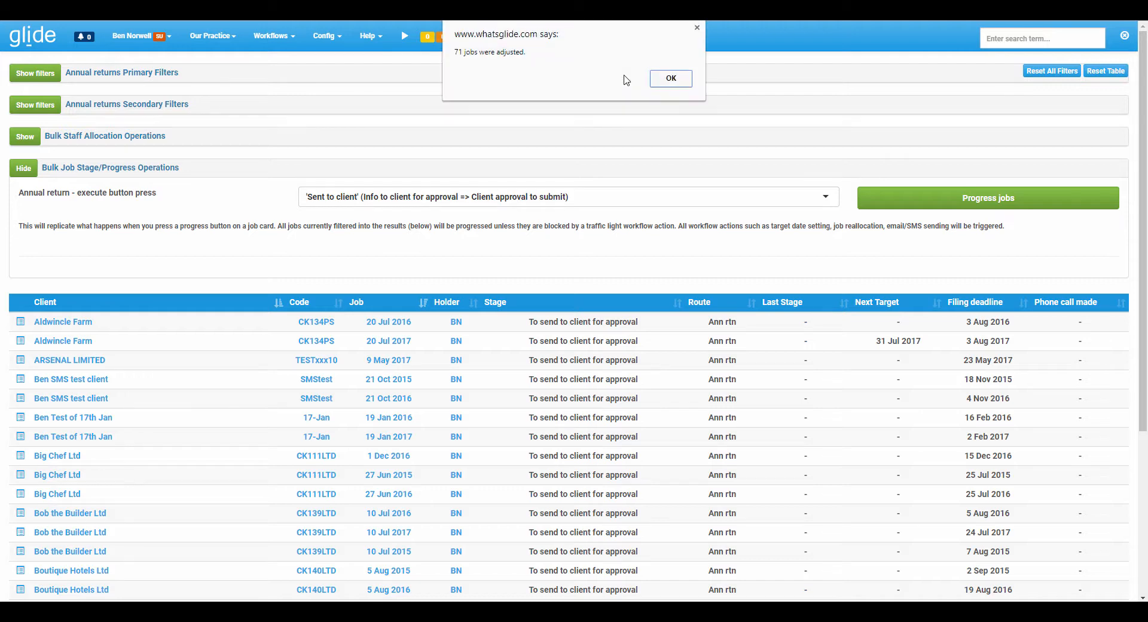
pyautogui.click(665, 78)
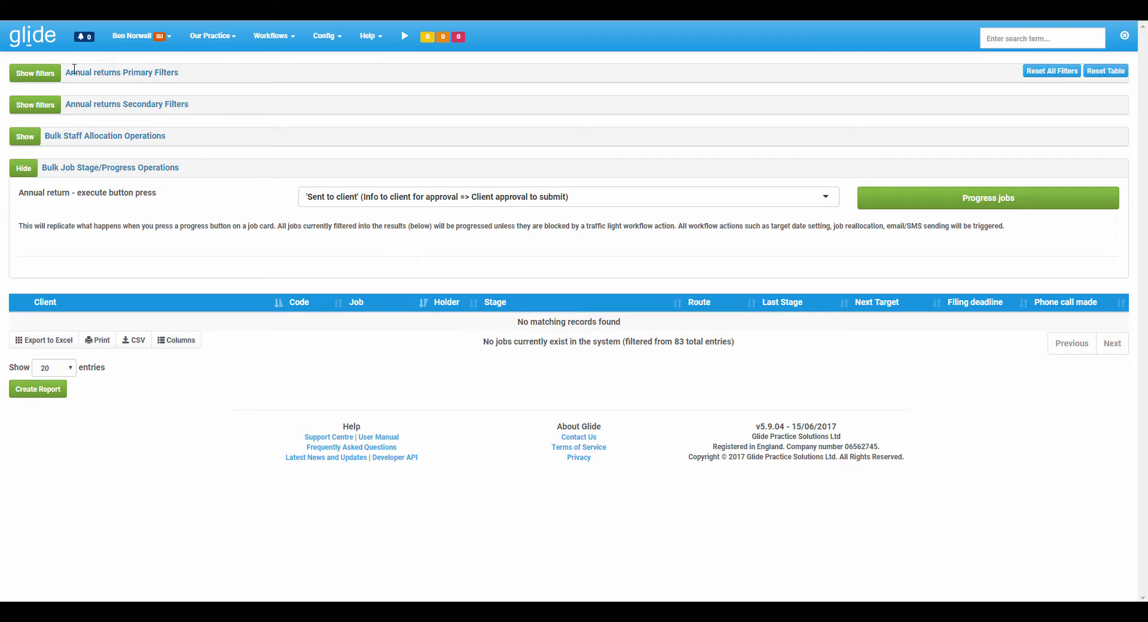
pyautogui.click(21, 40)
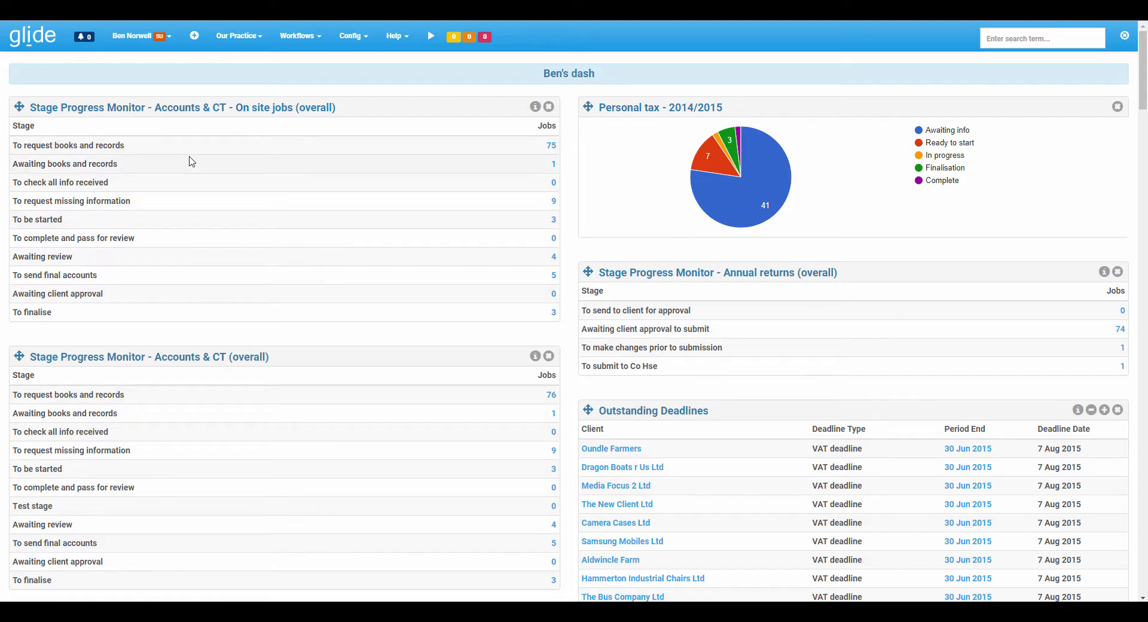
# Look at the workflow routes configured for the Accounts & CT workflow system
pyautogui.click(352, 37)
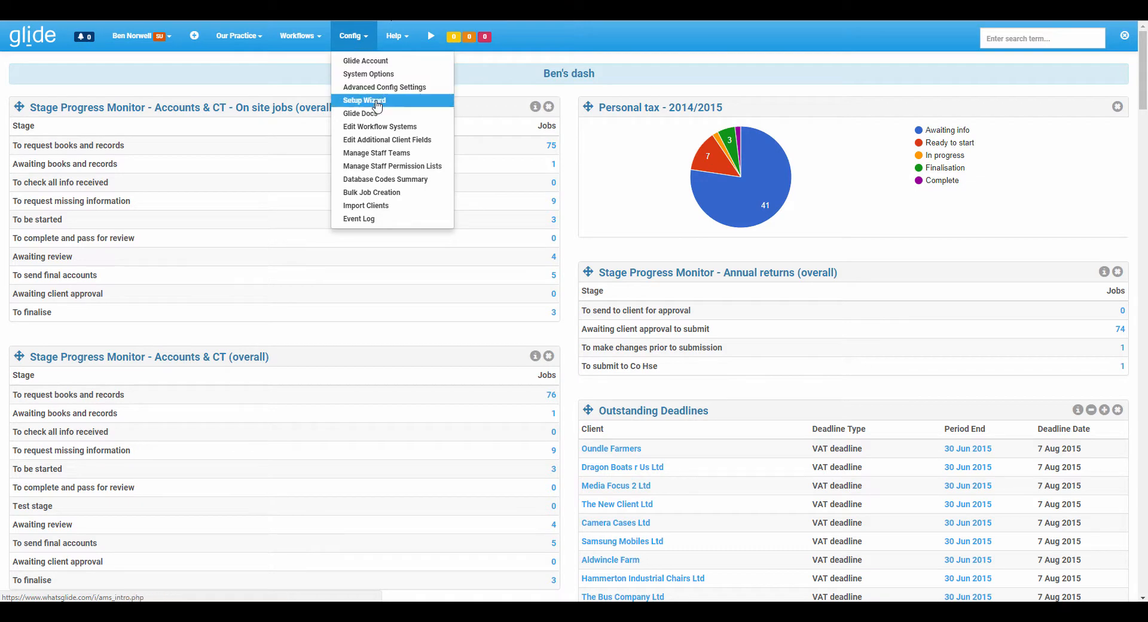
pyautogui.click(379, 127)
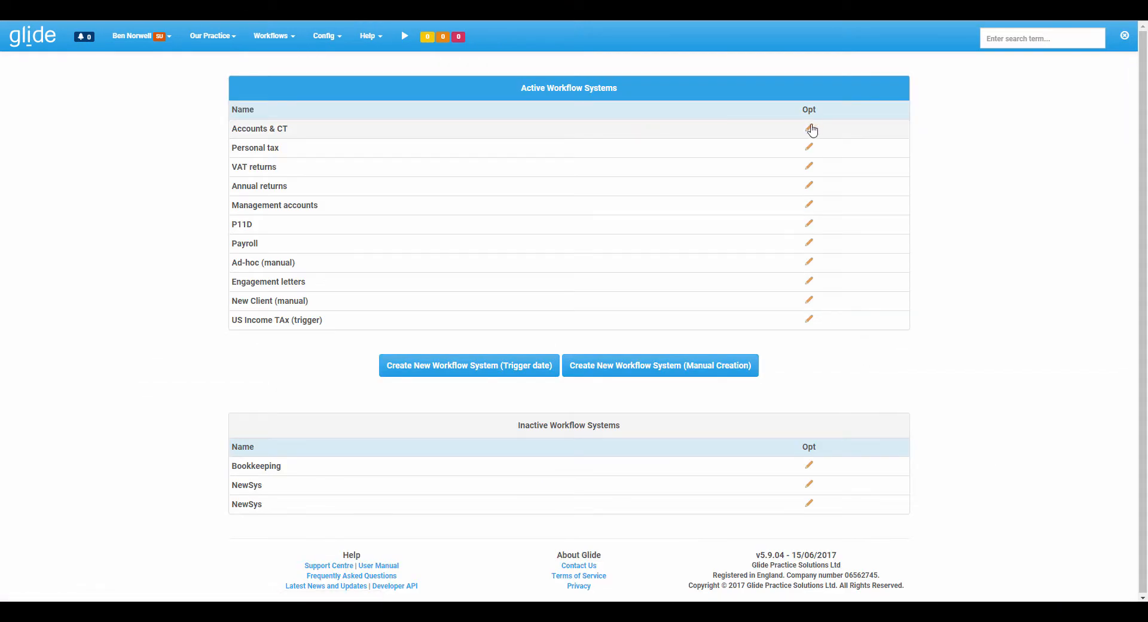
pyautogui.click(810, 129)
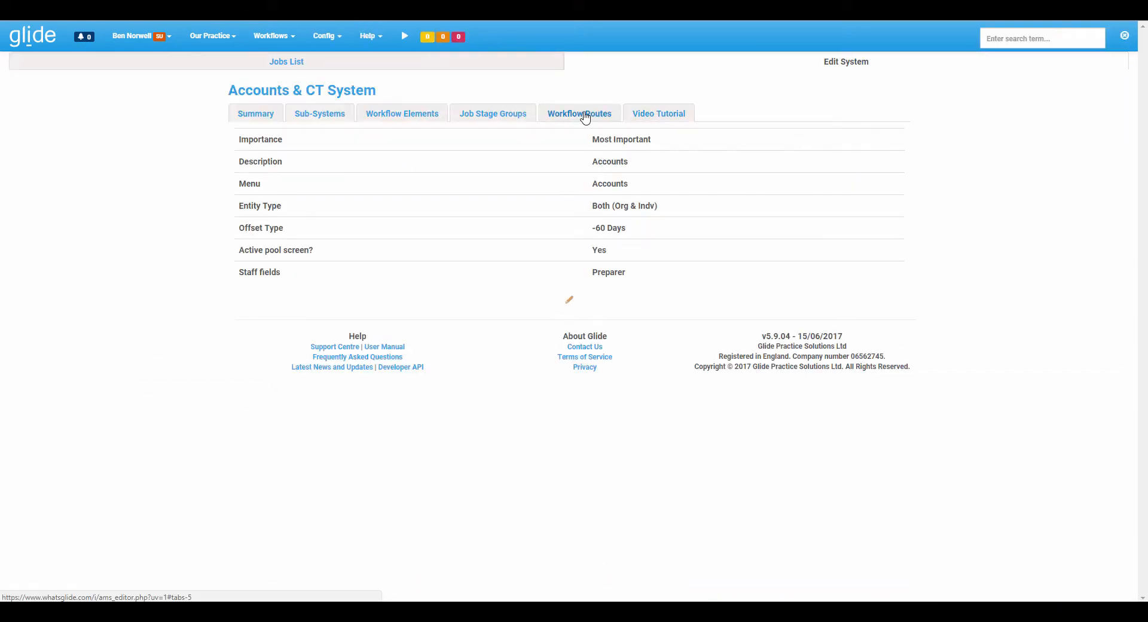
pyautogui.click(583, 115)
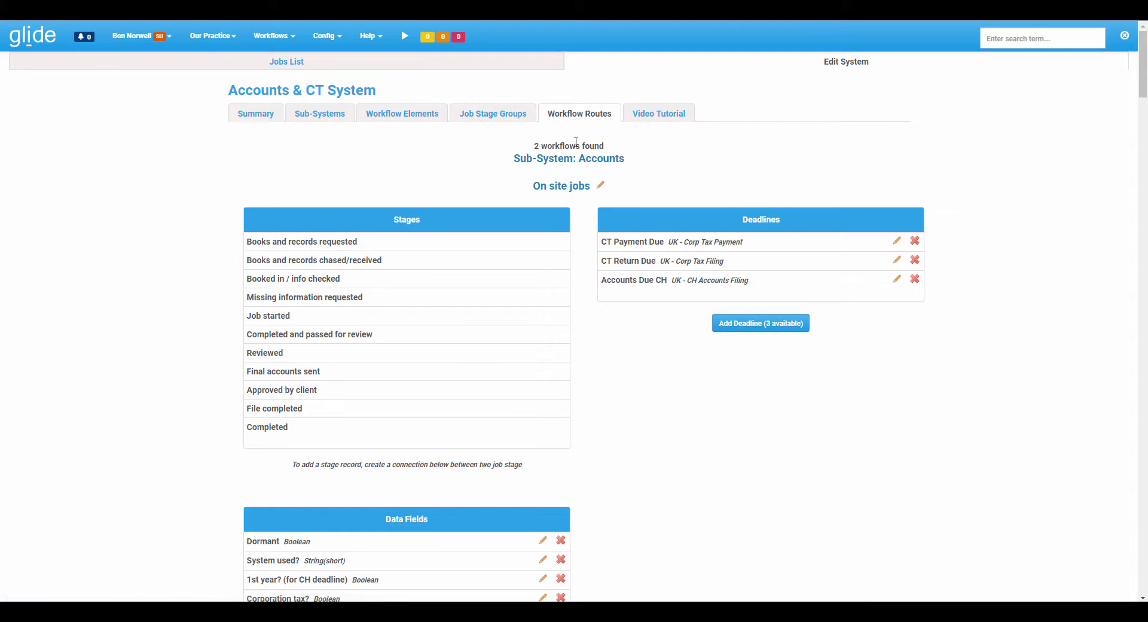
pyautogui.tripleClick(576, 141)
# From the dashboard, check which Accounts & CT progress monitor widgets can be added for each route, without adding any
pyautogui.click(27, 45)
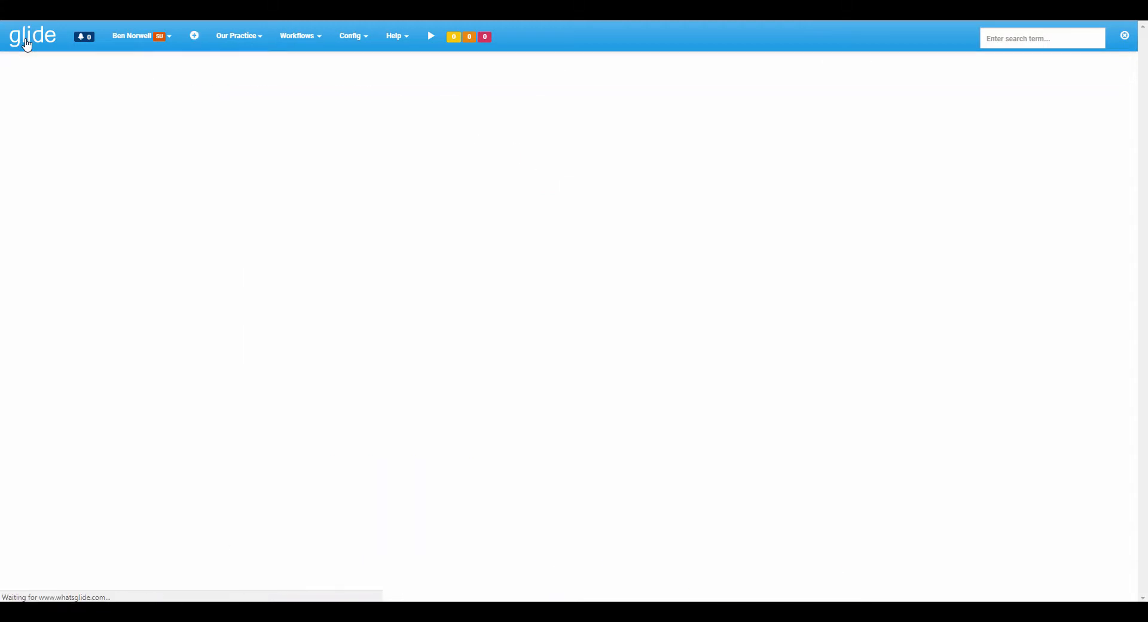
pyautogui.click(198, 42)
pyautogui.click(501, 120)
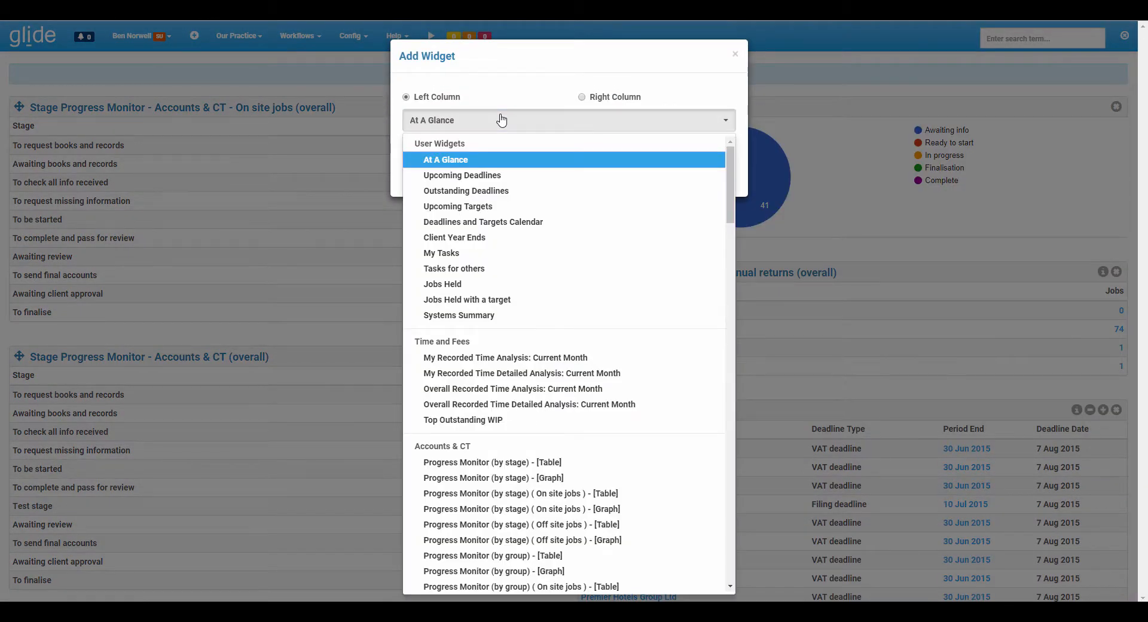
pyautogui.scroll(-3, 624, 312)
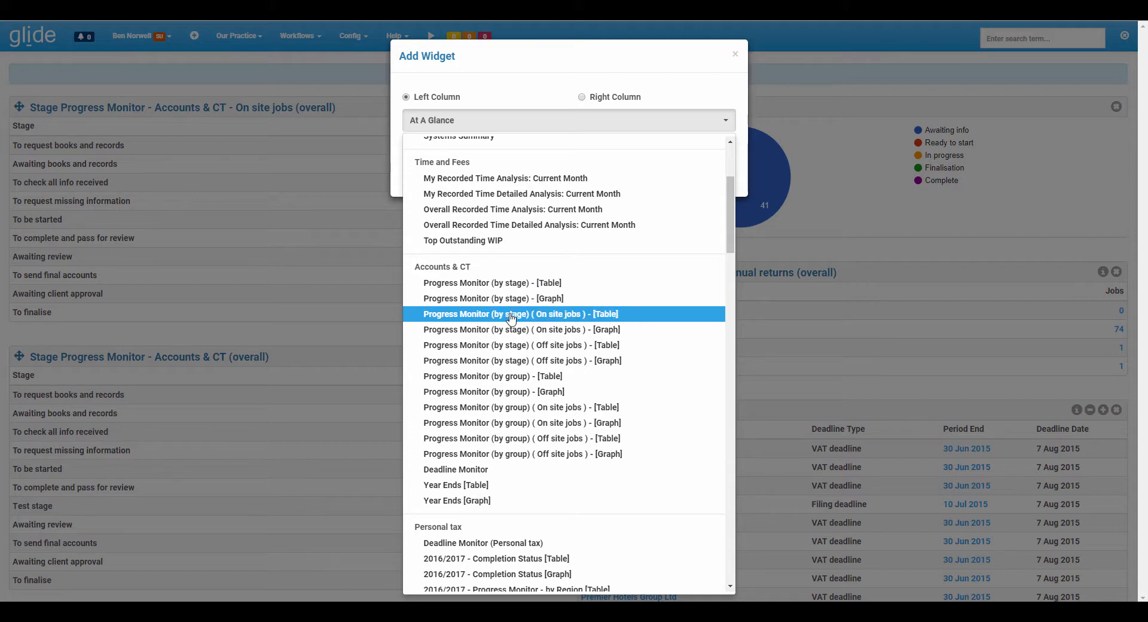
pyautogui.click(597, 119)
pyautogui.click(735, 53)
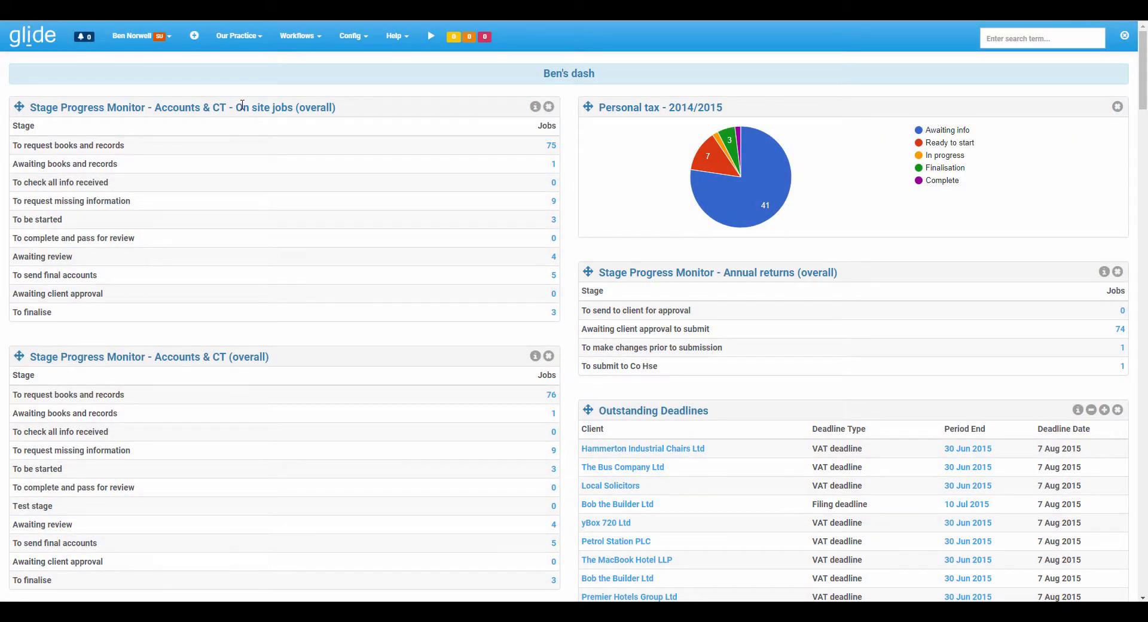
# Compare the titles of the On site jobs and overall Accounts & CT stage progress monitors
pyautogui.moveTo(243, 108); pyautogui.dragTo(293, 108)
pyautogui.moveTo(155, 356); pyautogui.dragTo(227, 356)
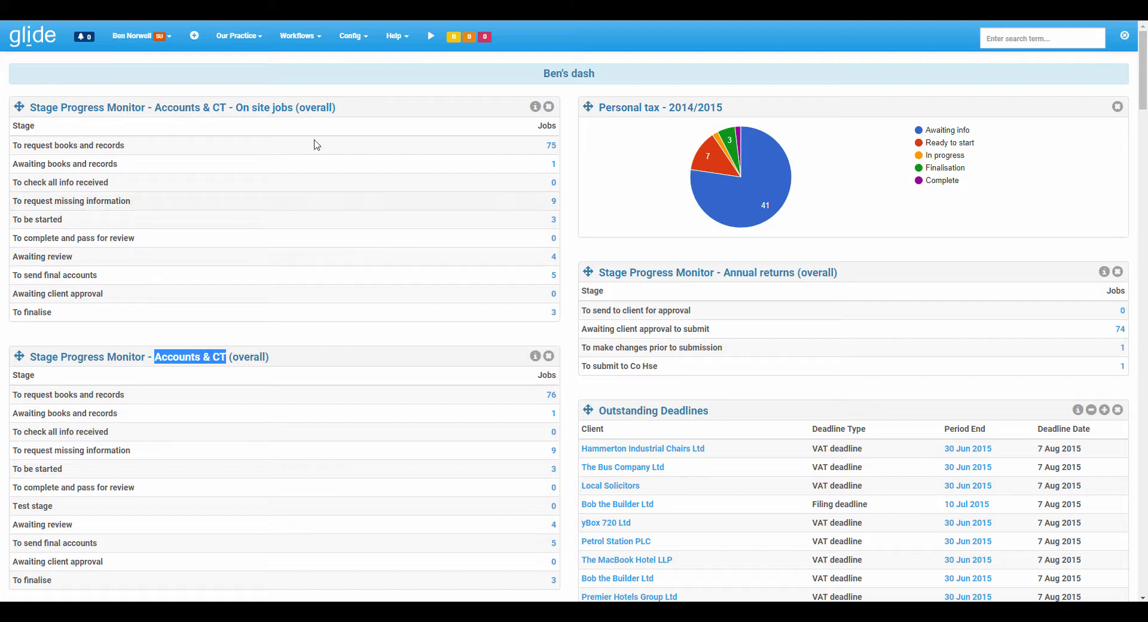
pyautogui.click(344, 109)
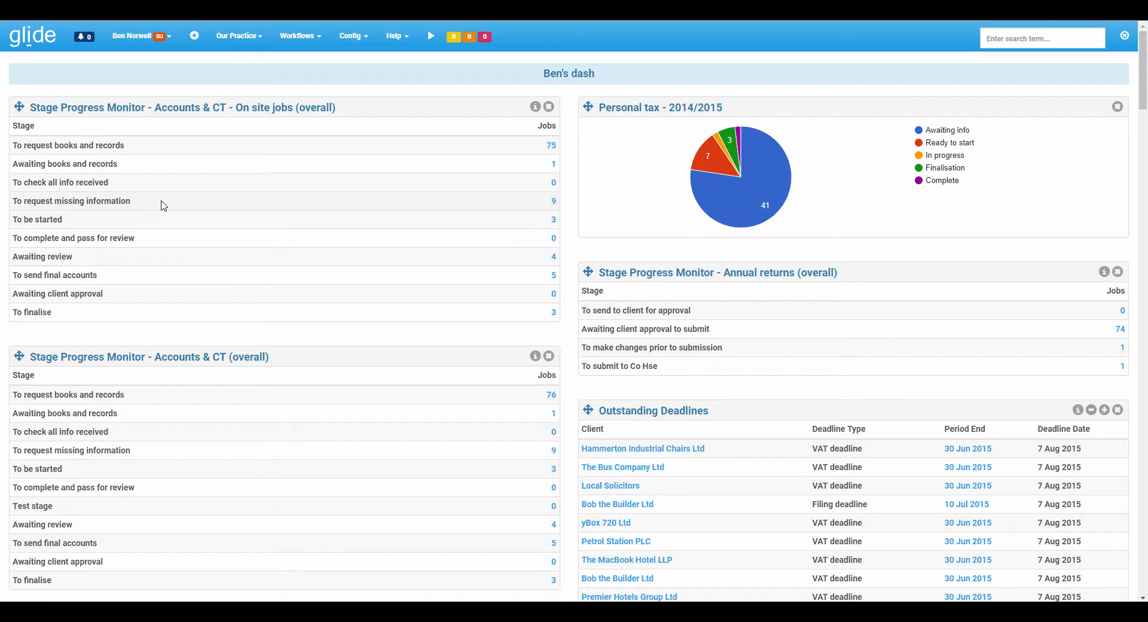
# List the Accounts & CT on site jobs at 'To request missing information' and view the roads available for bulk progression
pyautogui.click(553, 201)
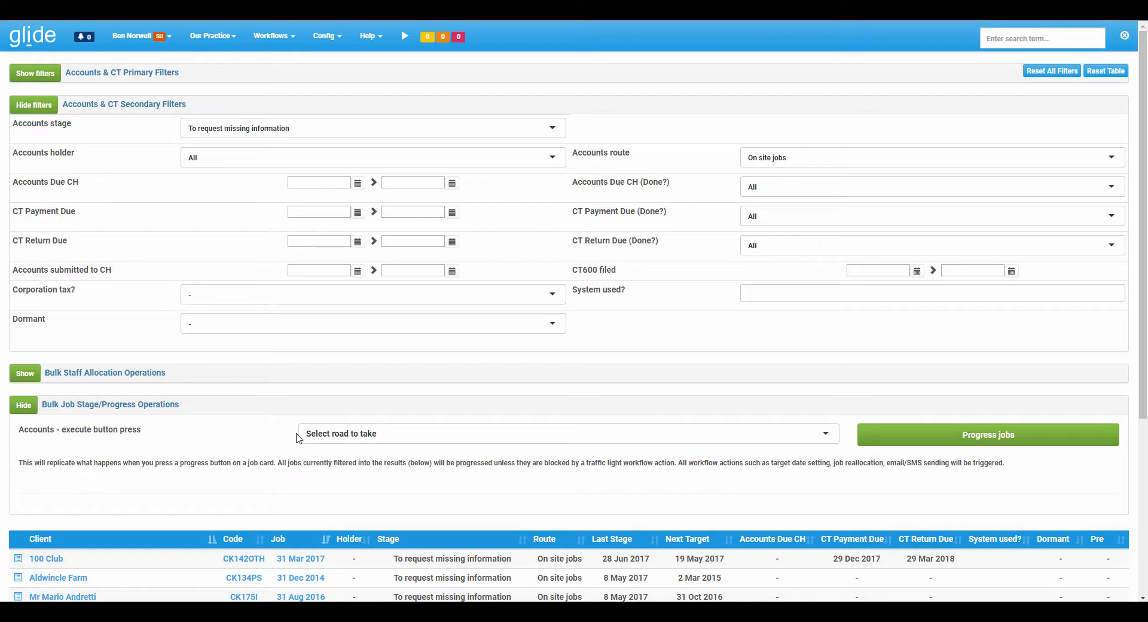
pyautogui.click(354, 433)
pyautogui.scroll(-1, 242, 430)
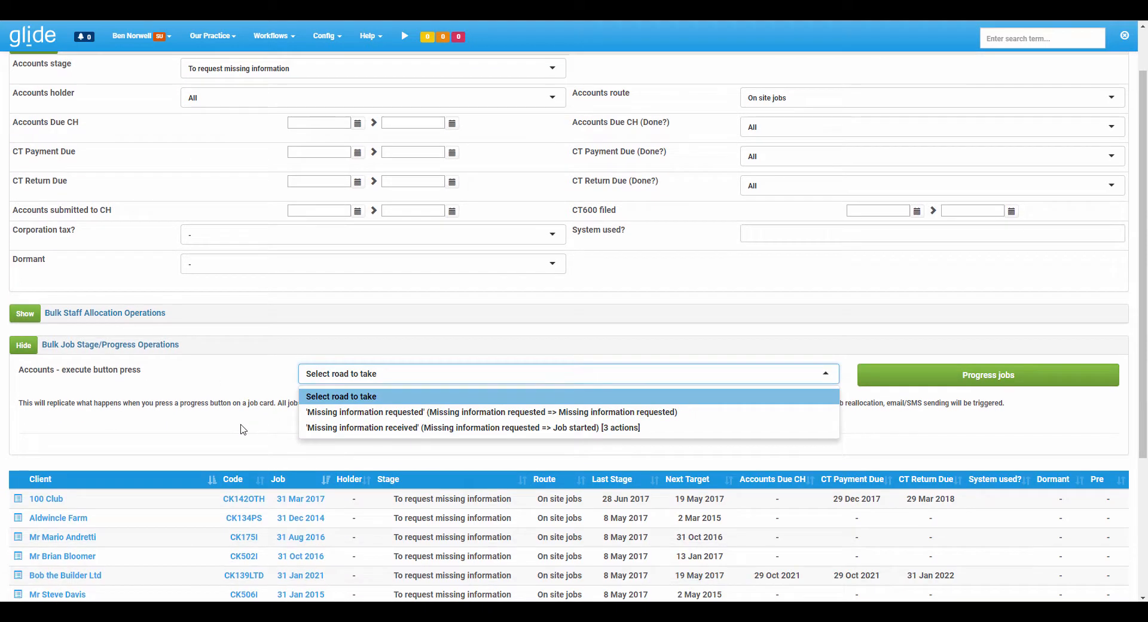
pyautogui.click(261, 400)
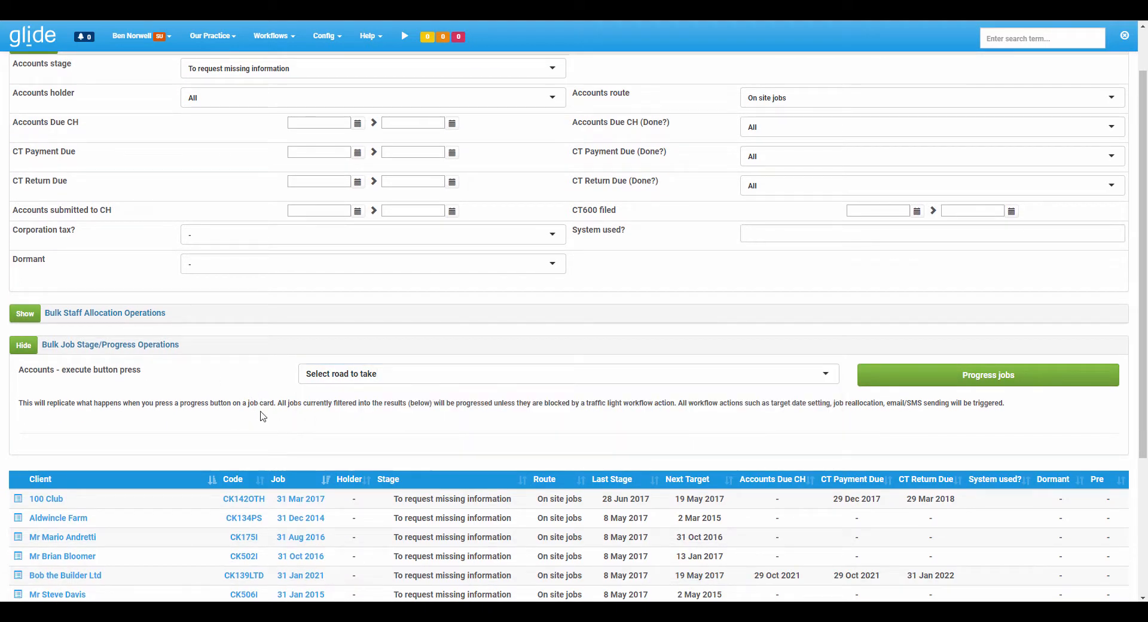
# Check the stage progress buttons on the 100 Club 31 Mar 2017 job card and compare them with the bulk road options
pyautogui.click(307, 500)
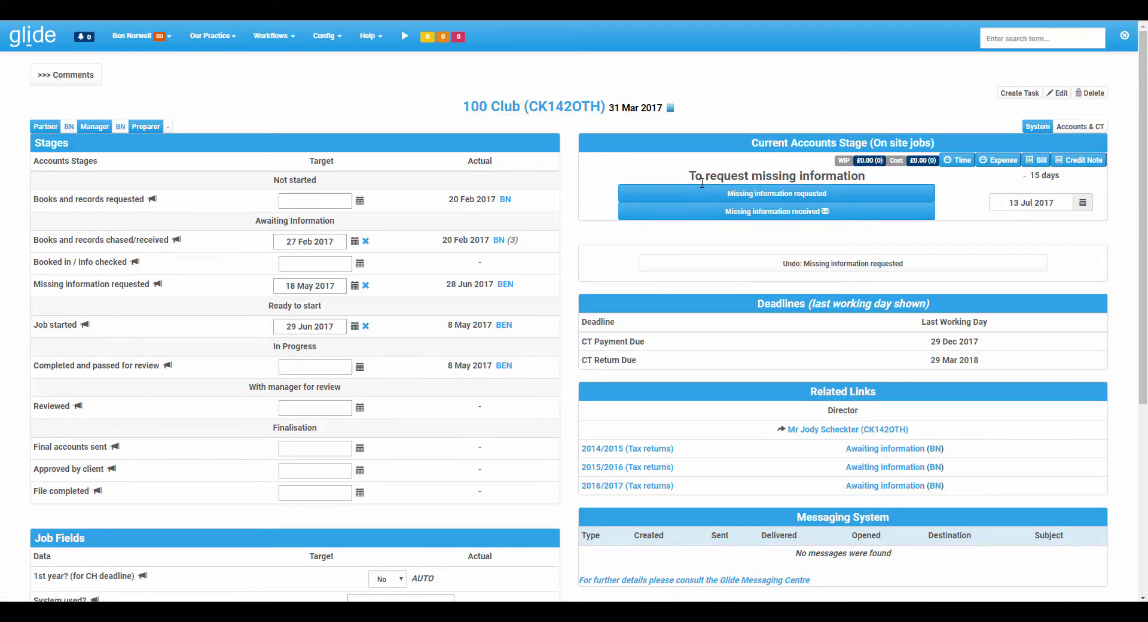
pyautogui.moveTo(701, 174); pyautogui.dragTo(885, 174)
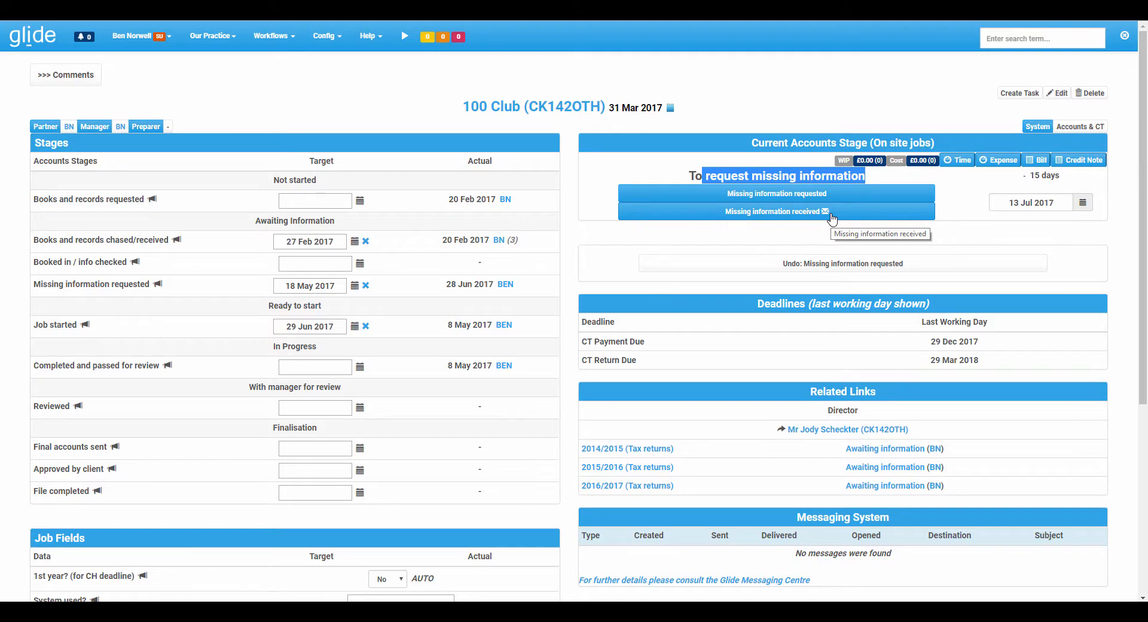
pyautogui.click(6, 13)
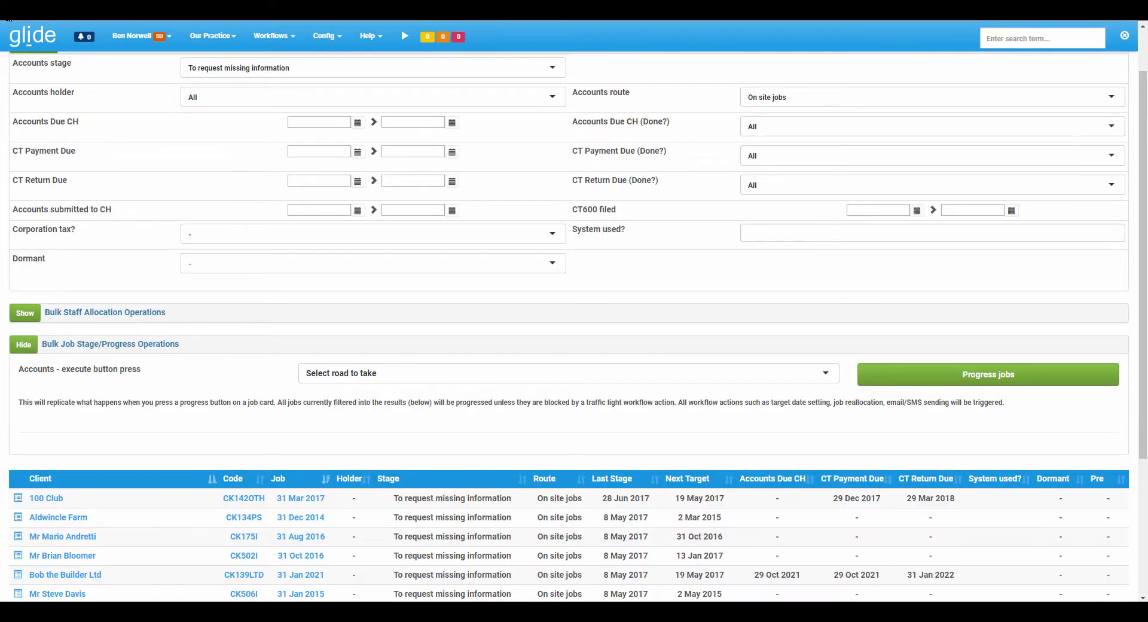
pyautogui.click(338, 376)
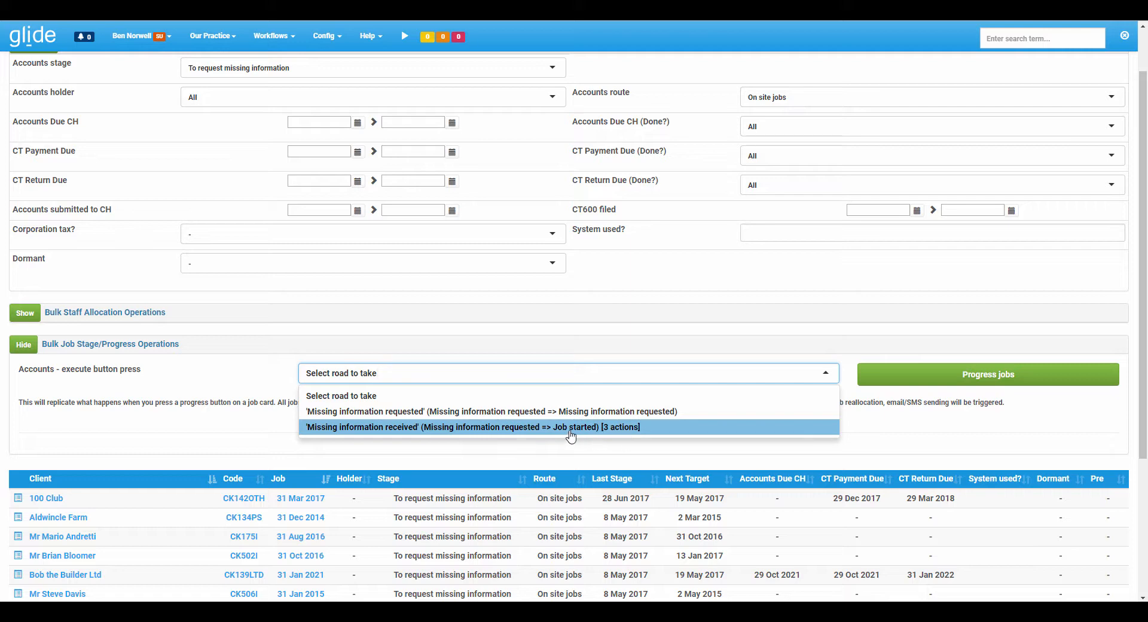
pyautogui.click(250, 436)
# In the Accounts & CT workflow routes, show the actions behind 'Missing information received' at the 'To request missing information' stage
pyautogui.click(324, 36)
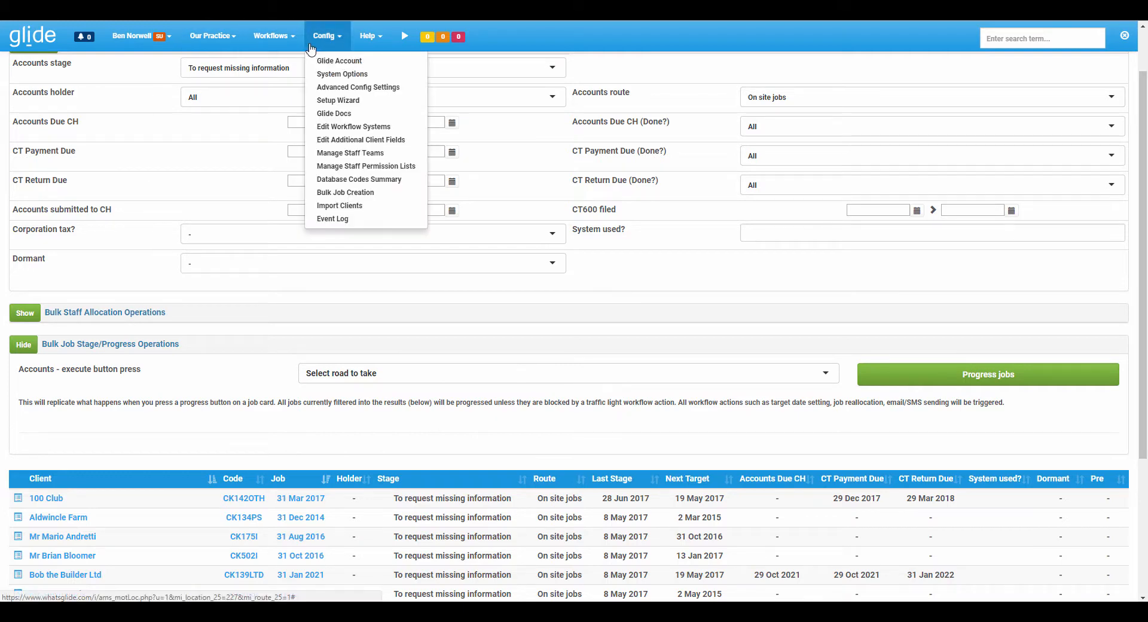
pyautogui.click(369, 127)
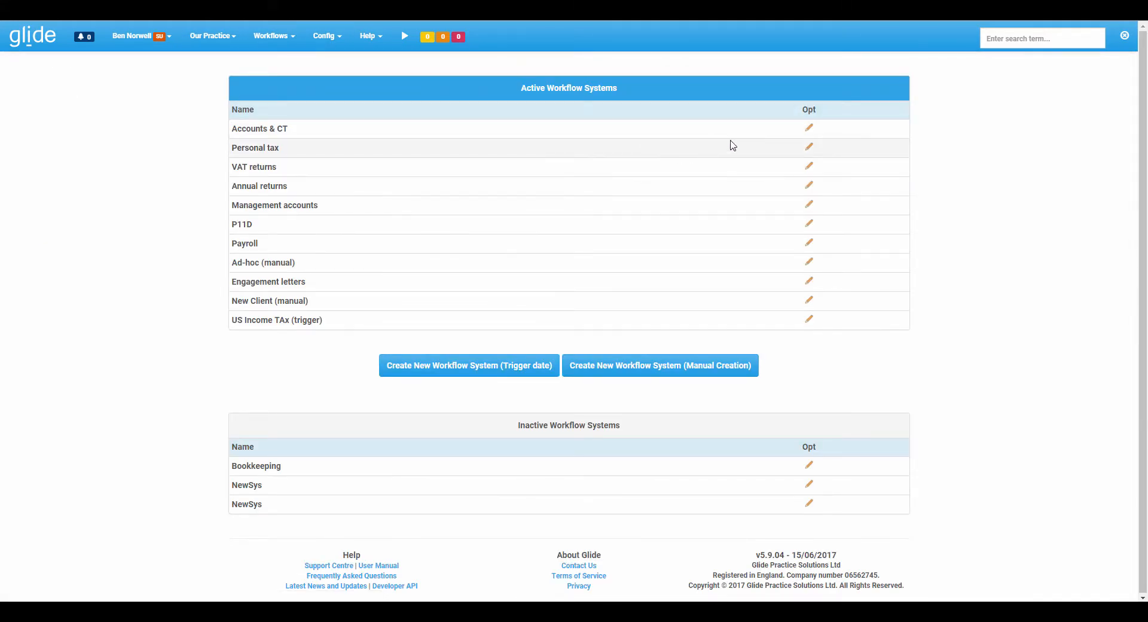
pyautogui.click(809, 127)
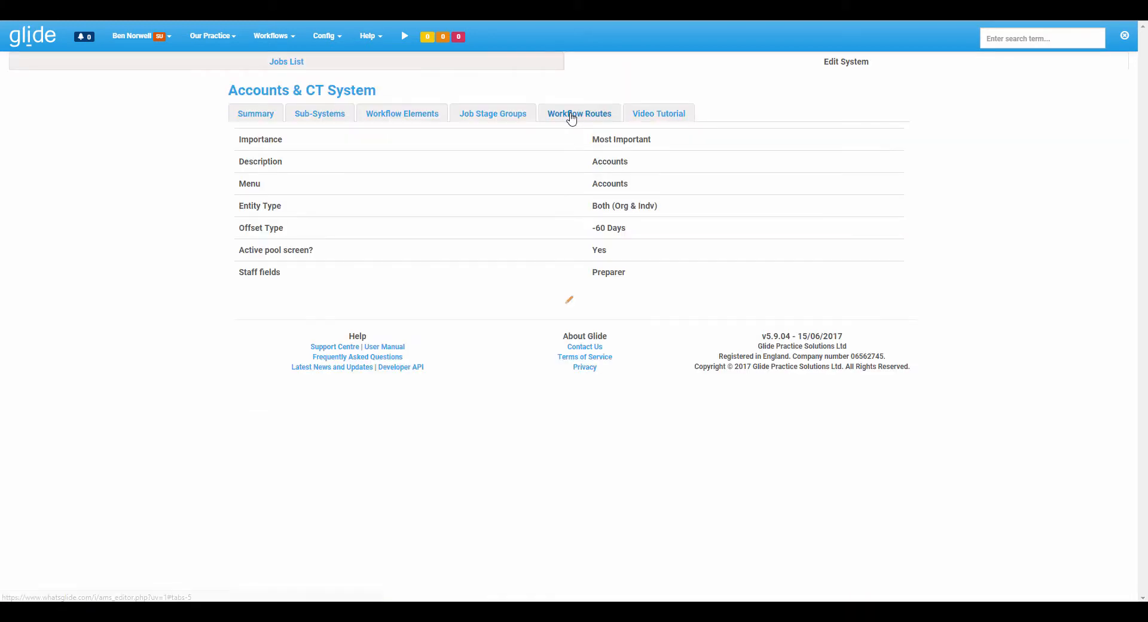
pyautogui.click(568, 113)
pyautogui.scroll(-8, 410, 278)
pyautogui.scroll(-18, 401, 283)
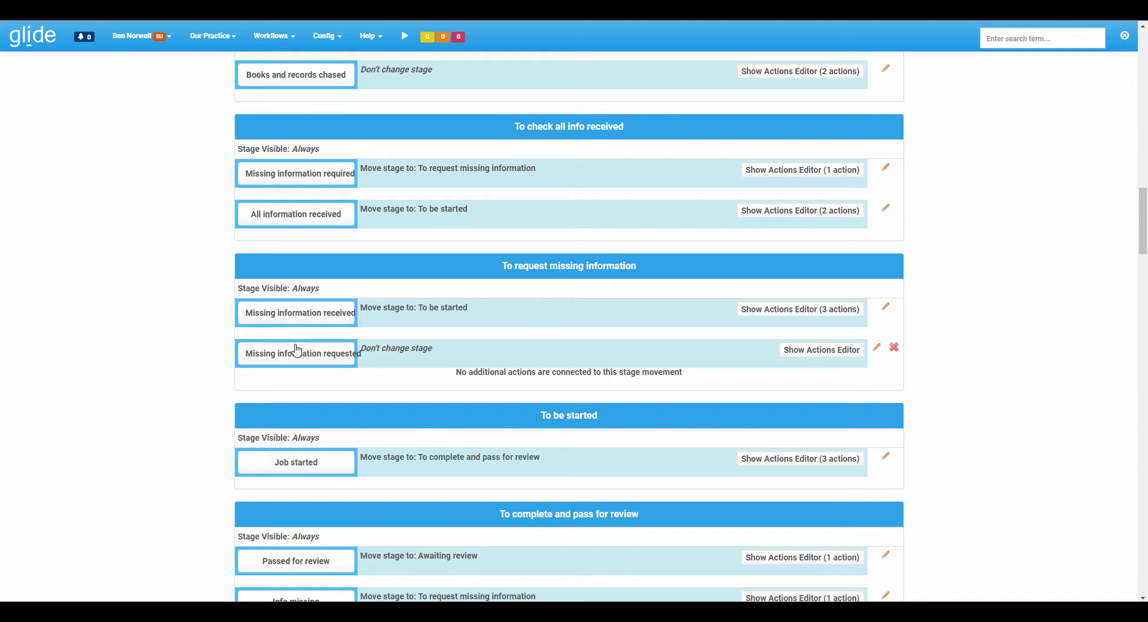
pyautogui.click(783, 315)
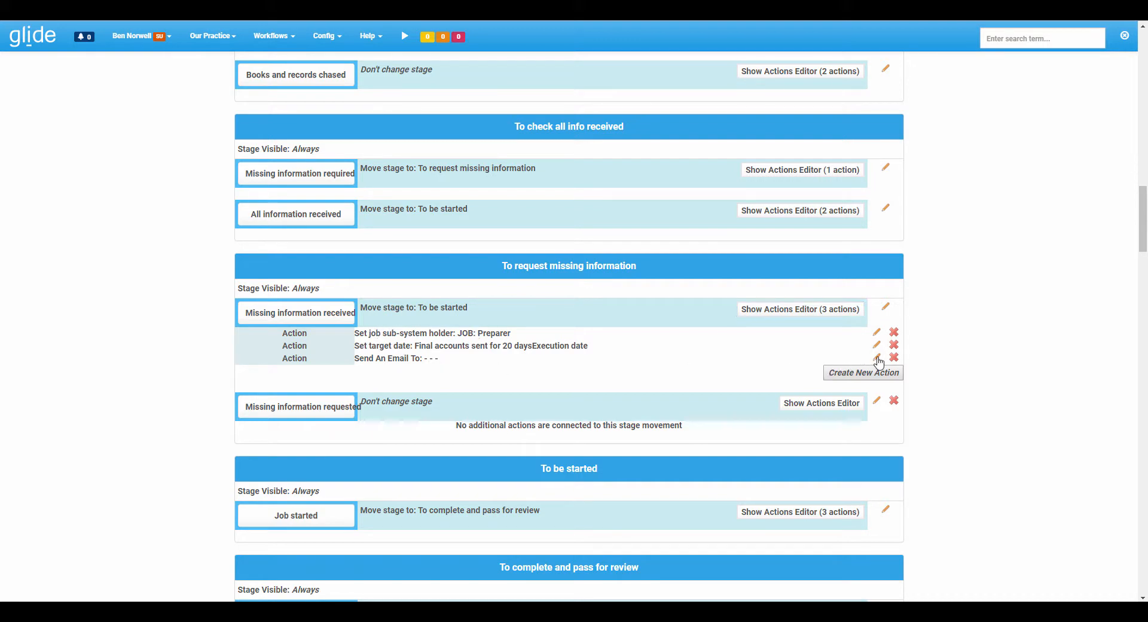
# Inspect the 'Send an email' action under 'Missing information received' without changing it, and delete that action from the route
pyautogui.click(876, 357)
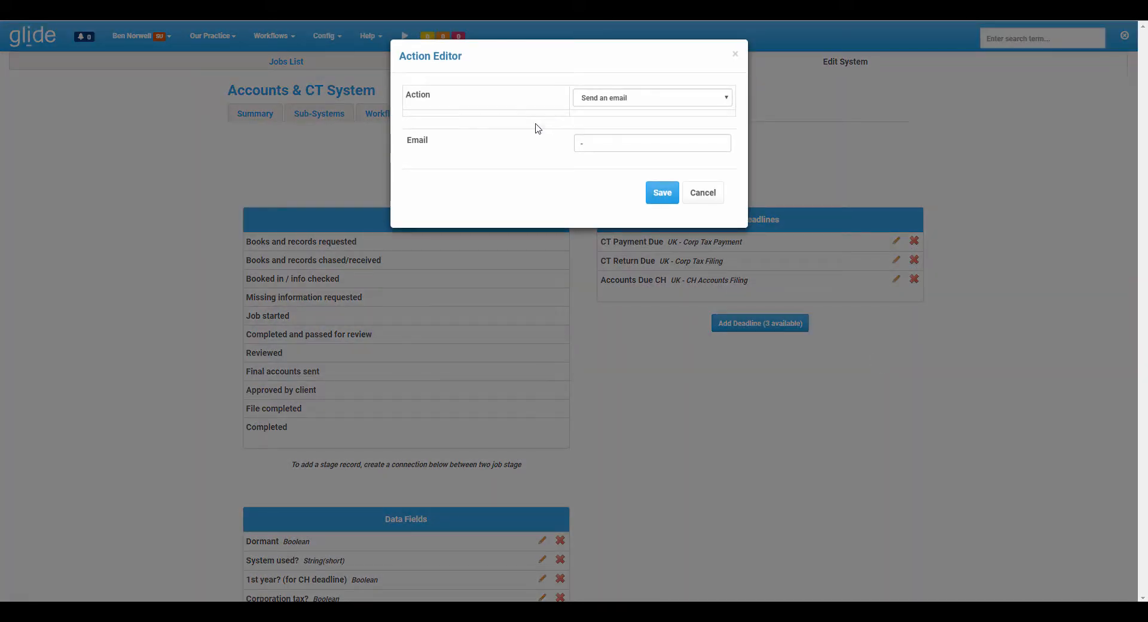
pyautogui.click(703, 192)
pyautogui.scroll(-5, 705, 343)
pyautogui.scroll(-10, 705, 343)
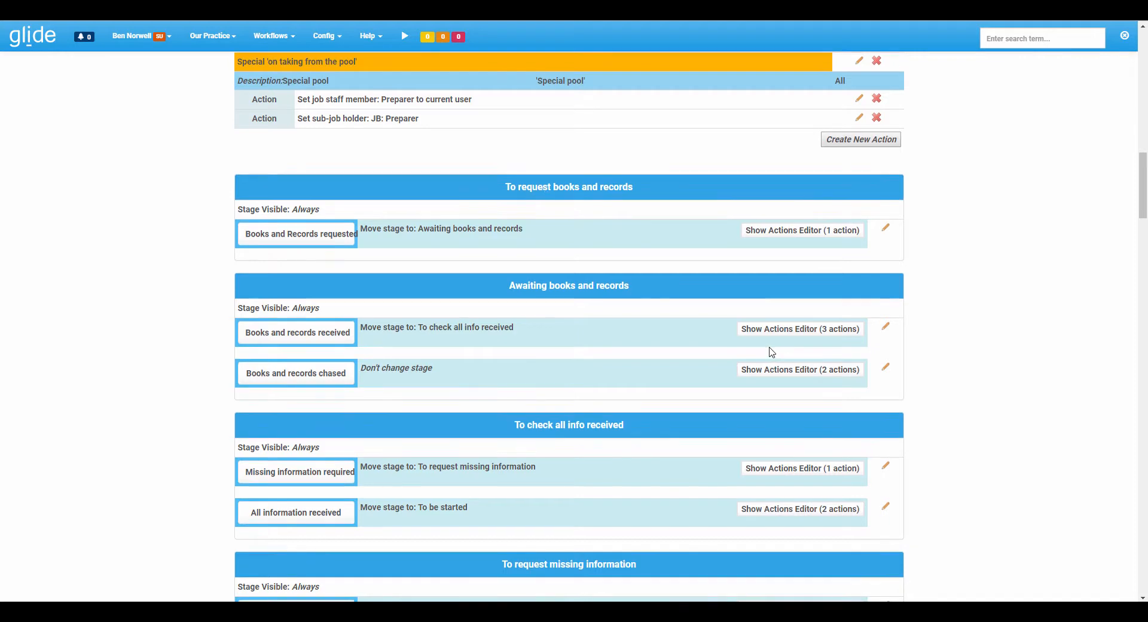
pyautogui.scroll(-3, 771, 352)
pyautogui.click(894, 478)
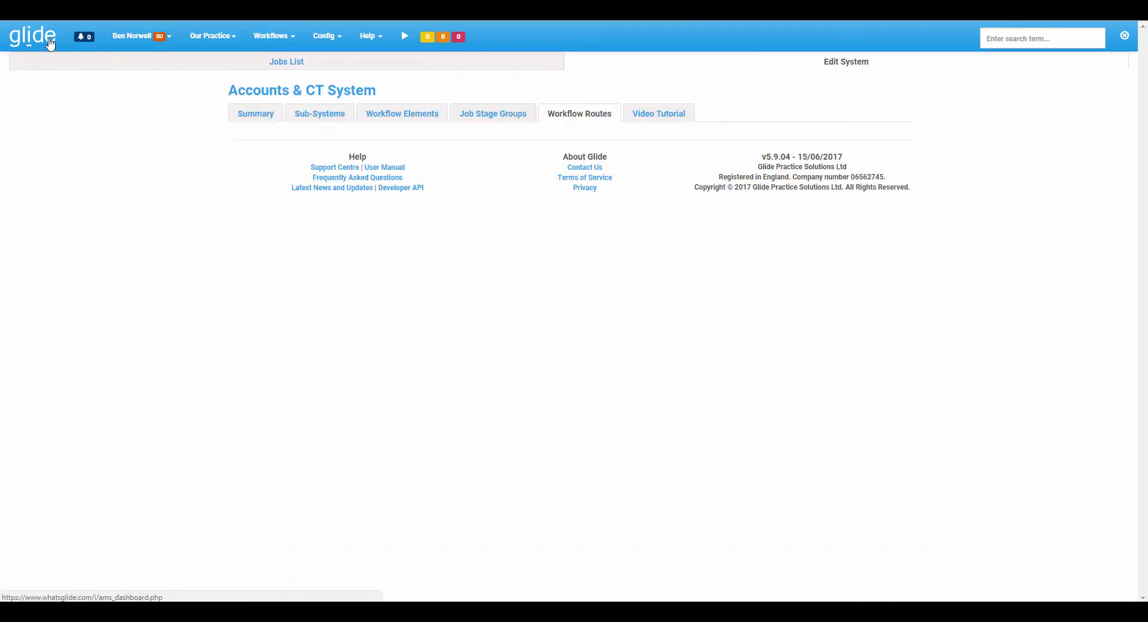
# From the dashboard, list the Accounts & CT on site jobs at 'To request missing information' and open the bulk road options
pyautogui.click(50, 43)
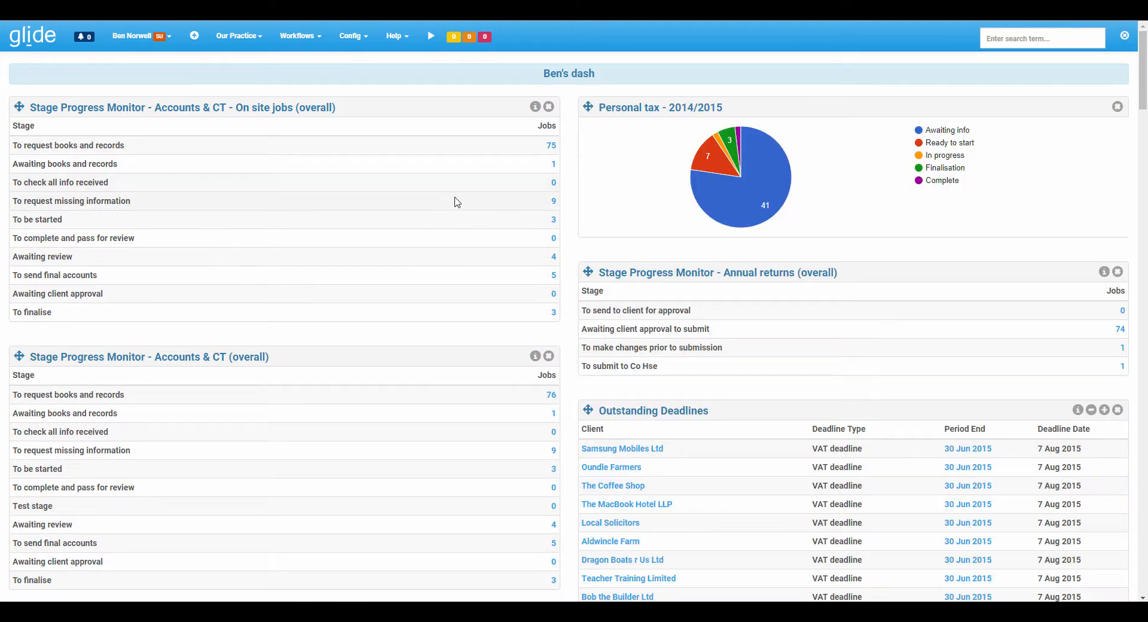
pyautogui.click(552, 201)
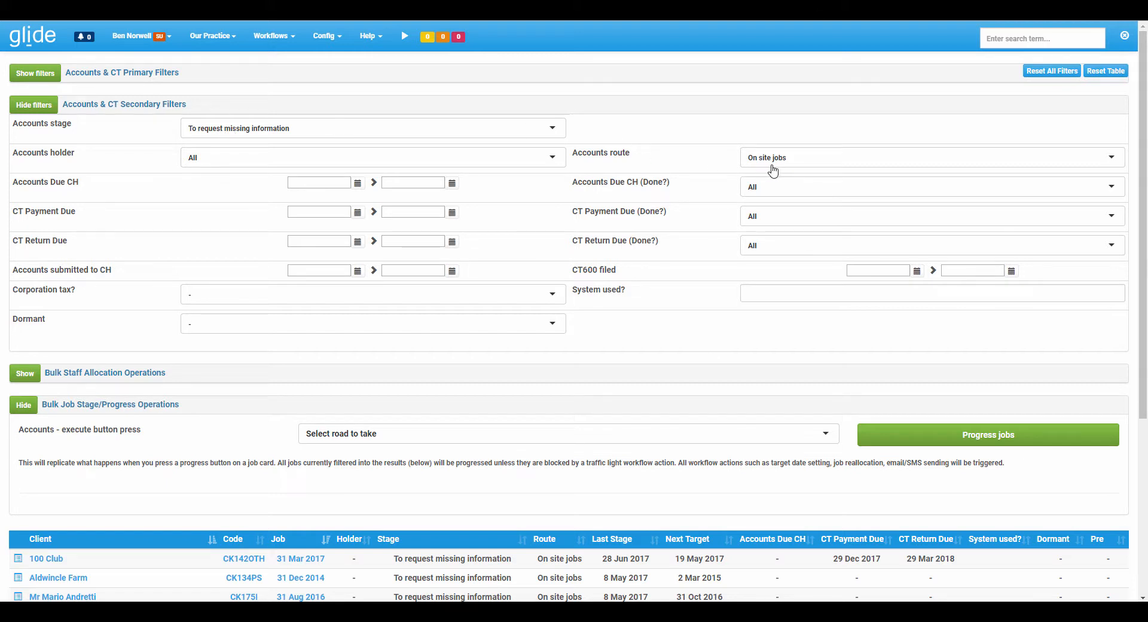
pyautogui.click(379, 433)
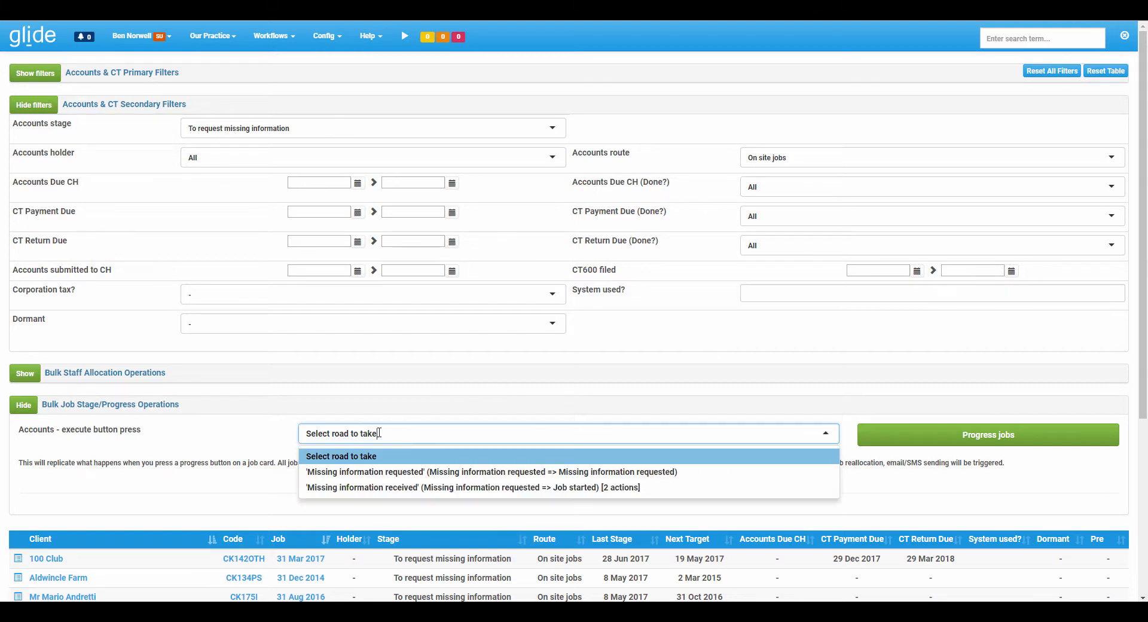
pyautogui.scroll(-4, 397, 555)
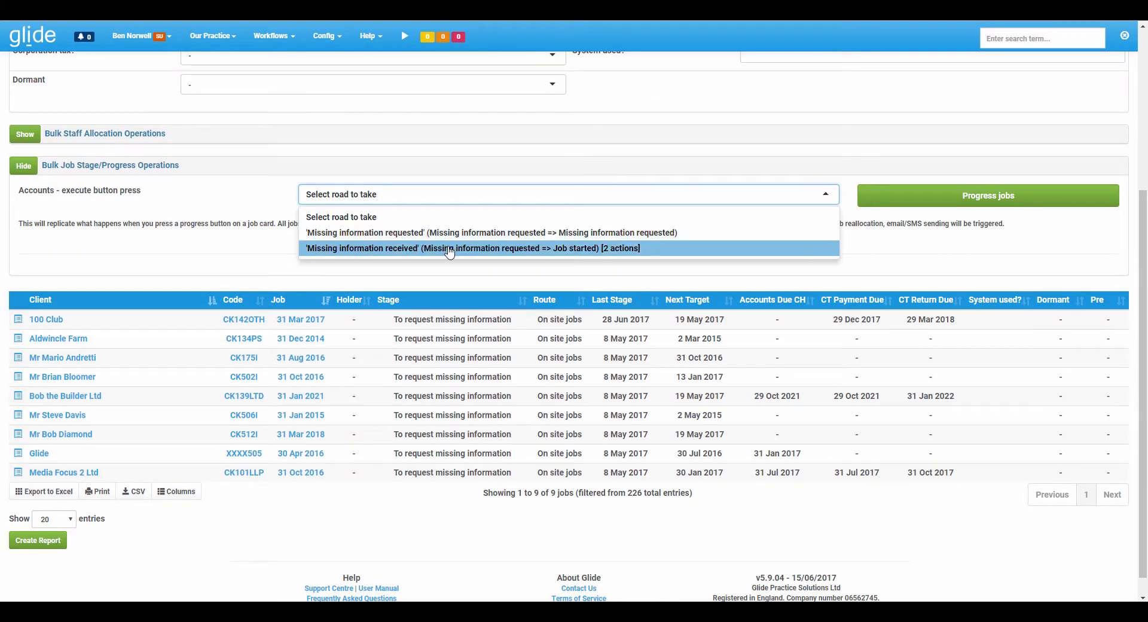
# Bulk progress all the listed on site jobs along the 'Missing information received' road, confirming the move
pyautogui.click(453, 250)
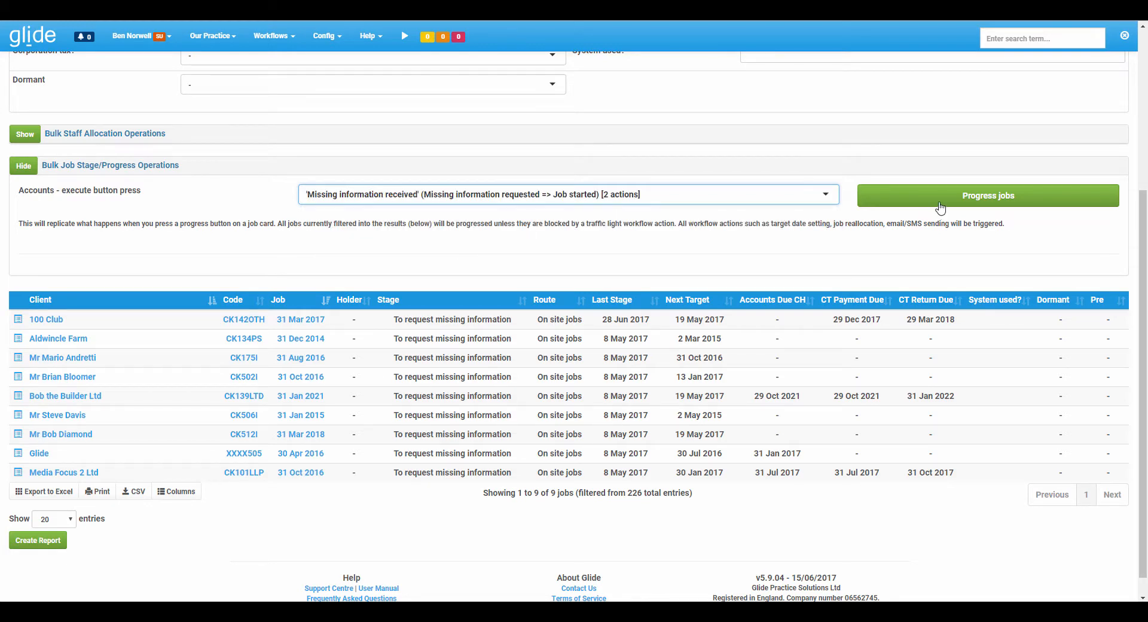
pyautogui.click(942, 200)
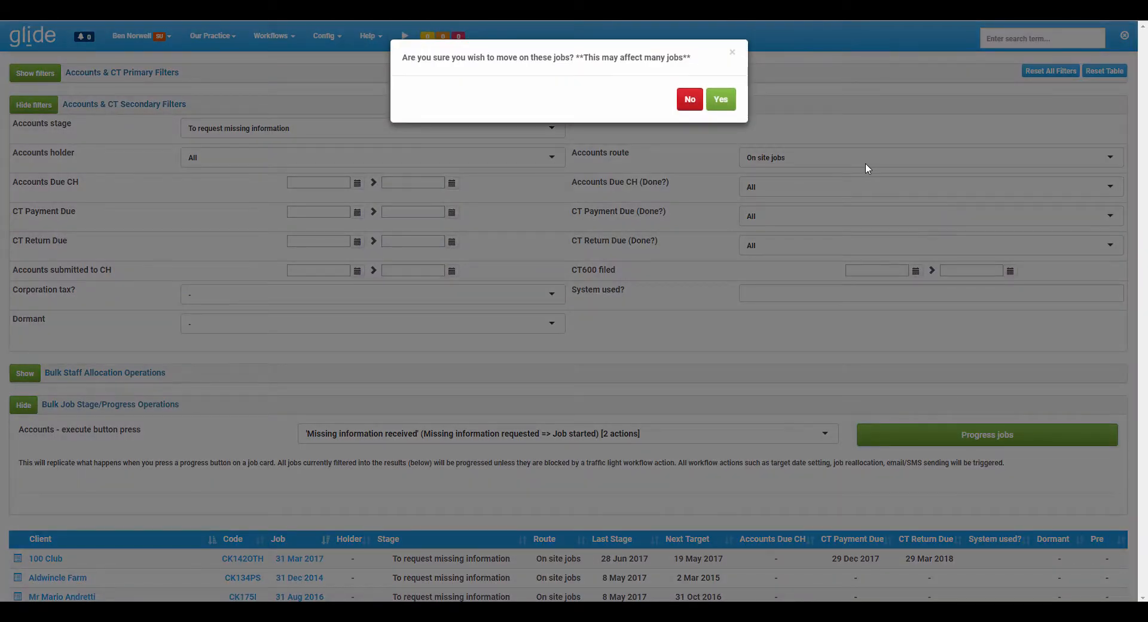
pyautogui.click(721, 99)
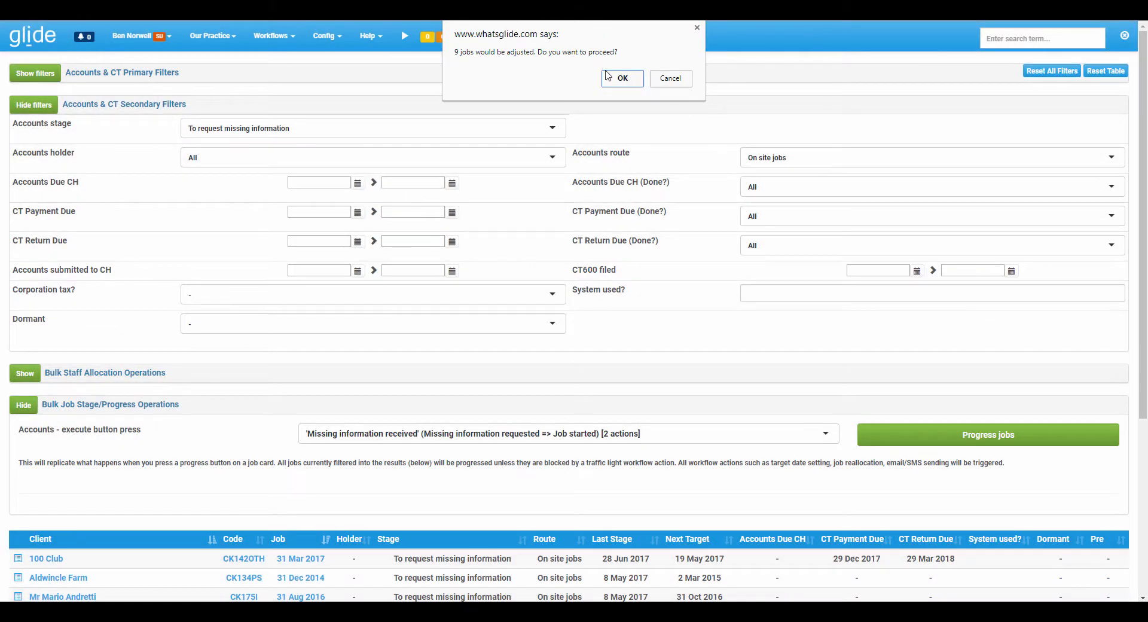
pyautogui.click(616, 78)
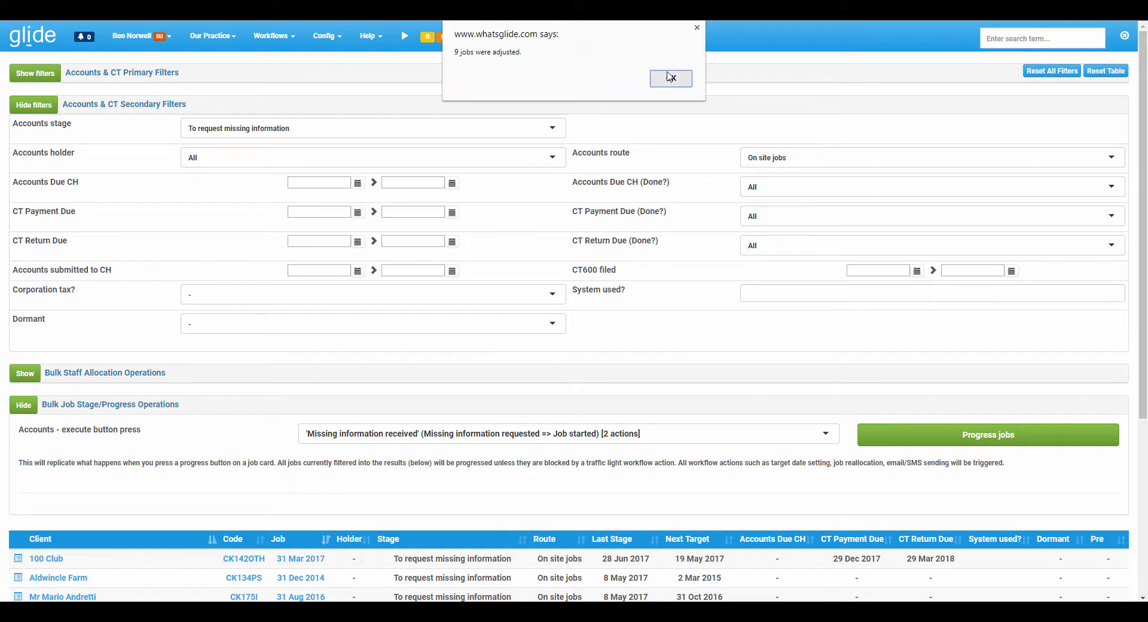
pyautogui.click(671, 78)
# Check the emptied job list and the stage counts in the dashboard's Accounts & CT On site jobs progress monitor
pyautogui.scroll(-3, 515, 246)
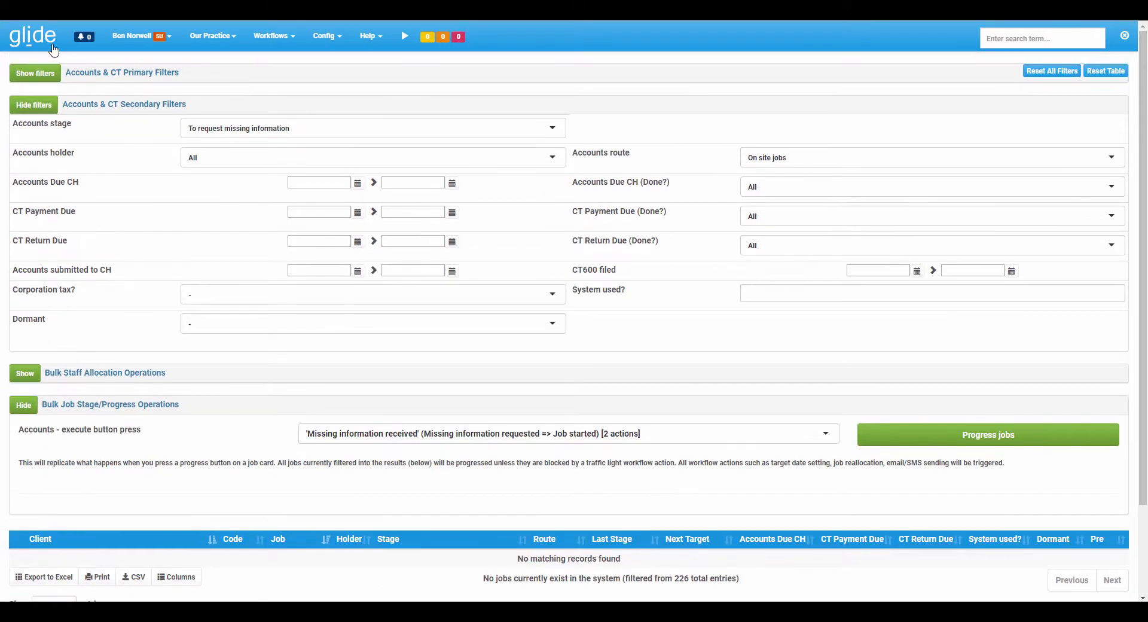
pyautogui.click(33, 38)
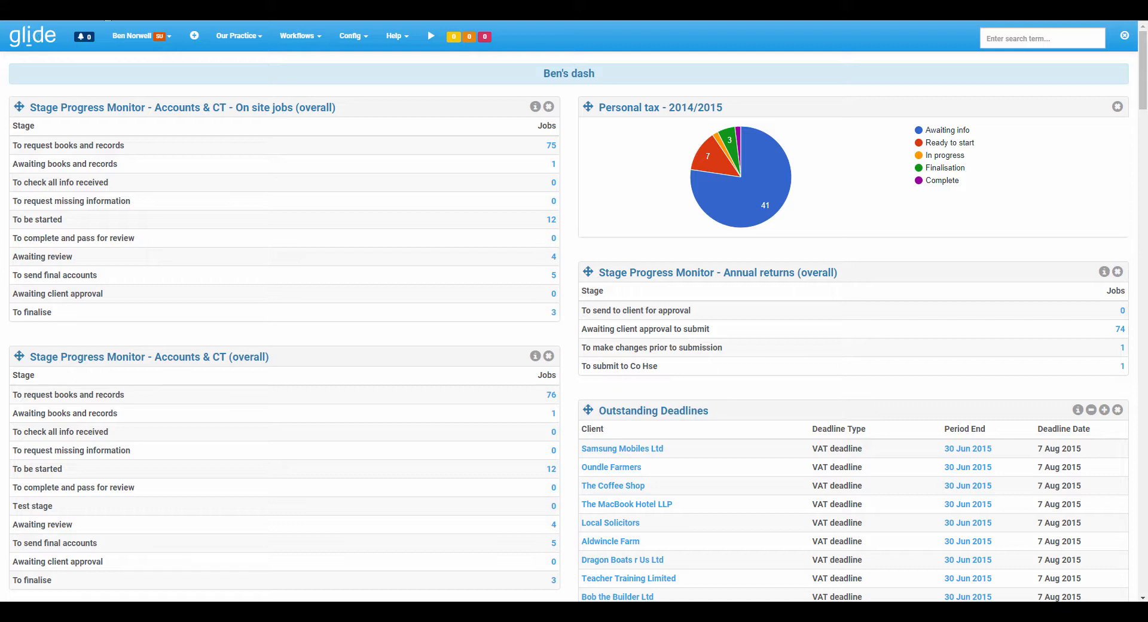
pyautogui.moveTo(17, 145); pyautogui.dragTo(493, 151)
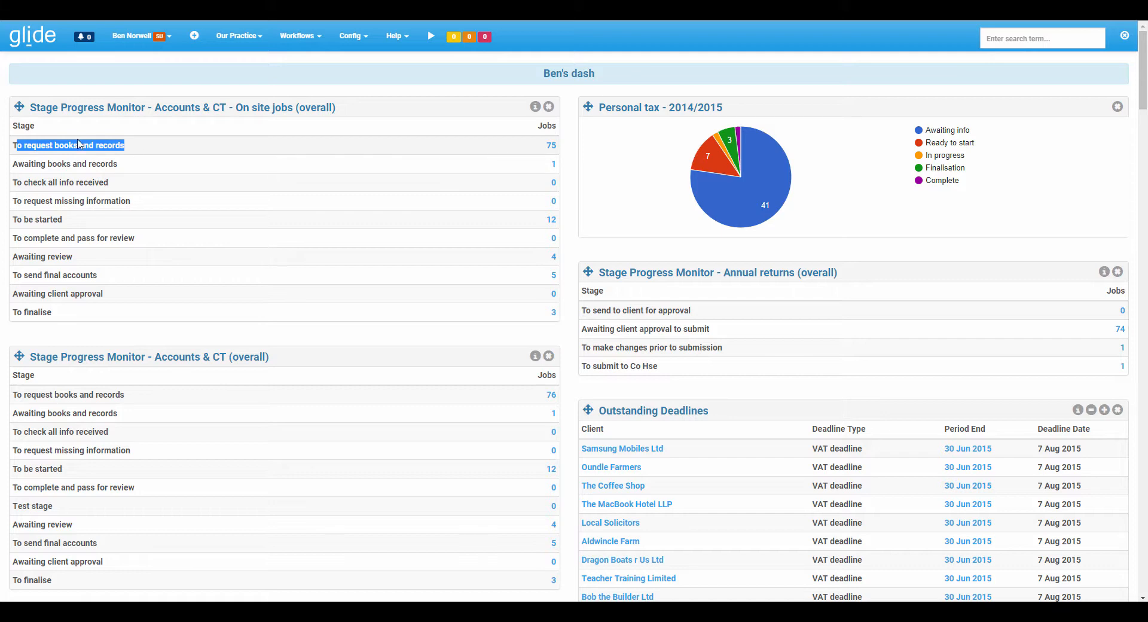